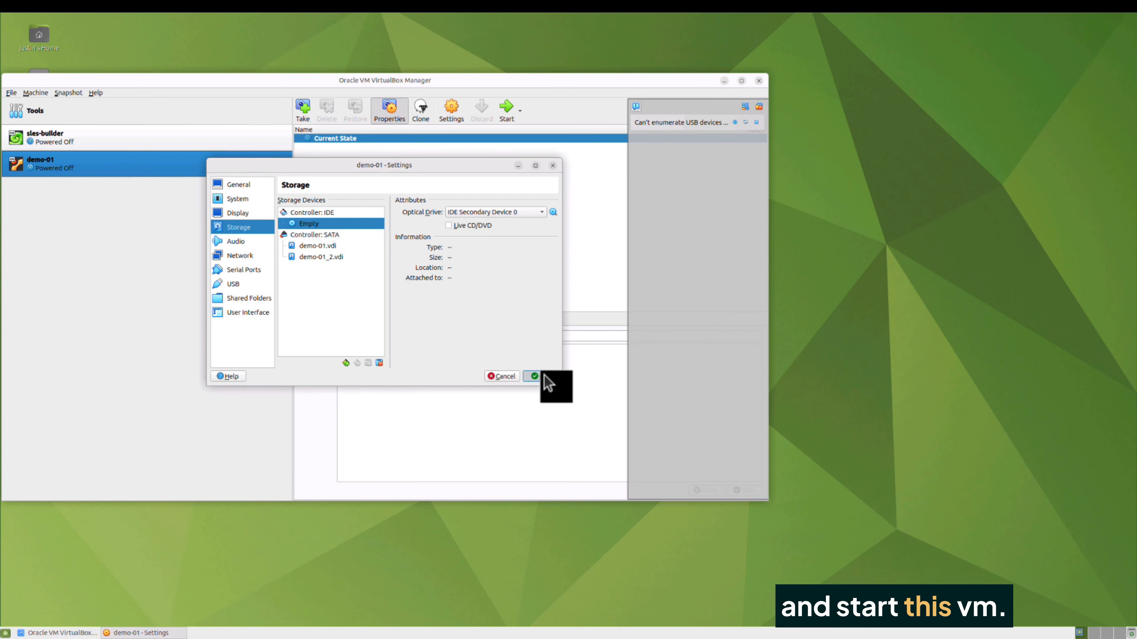
Apply the demo-01 VM settings and boot the virtual machine
click(543, 377)
click(507, 111)
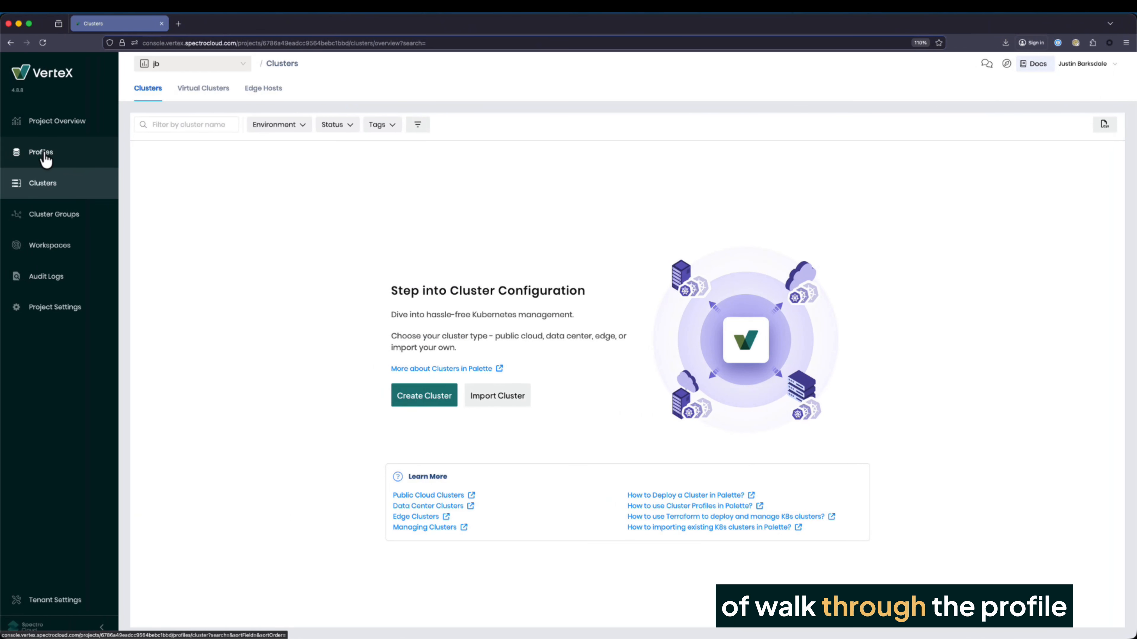
Inspect fips-test profile 1.0.0's piraeus-operator, cni-cilium-fips, edge-k8s 1.33.5 and edge-native-byoi layers
click(45, 157)
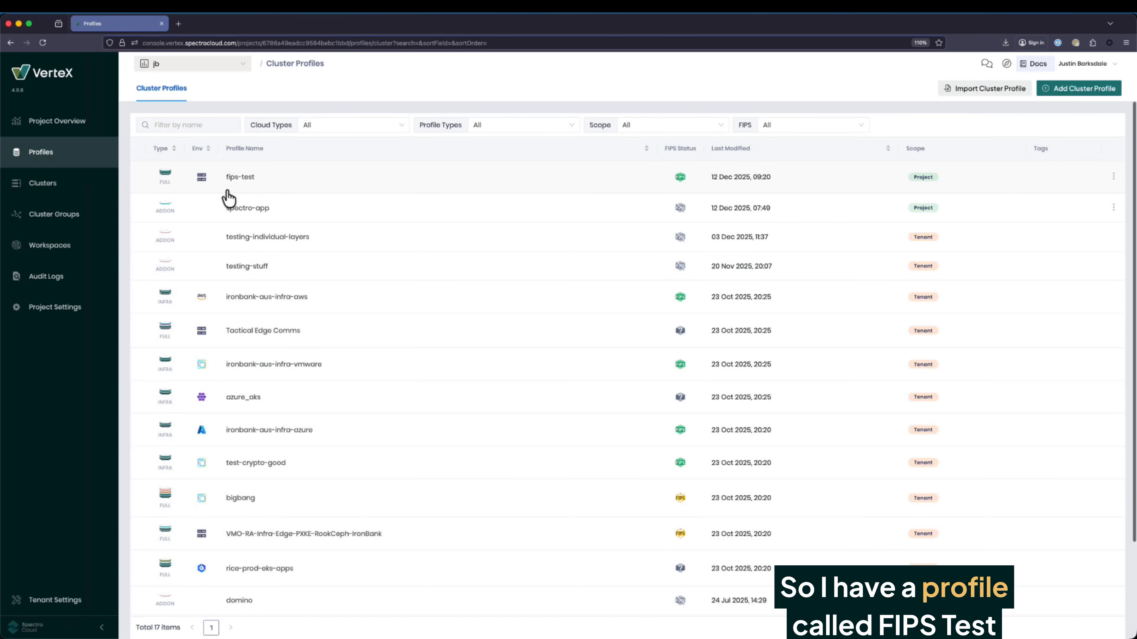
click(240, 182)
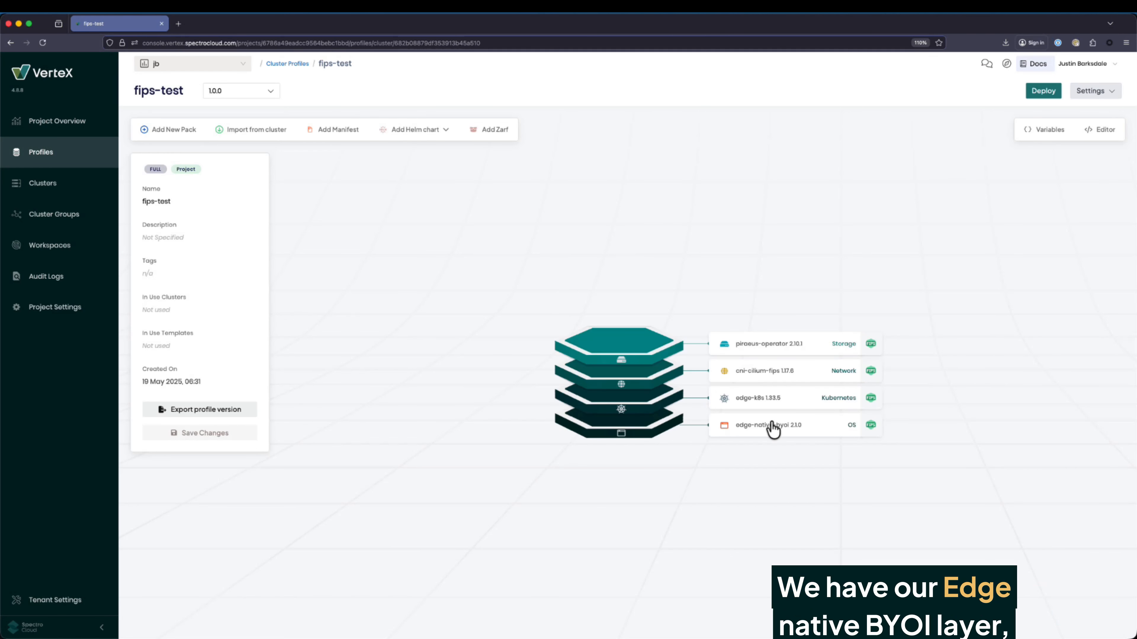
mouse_move(786, 432)
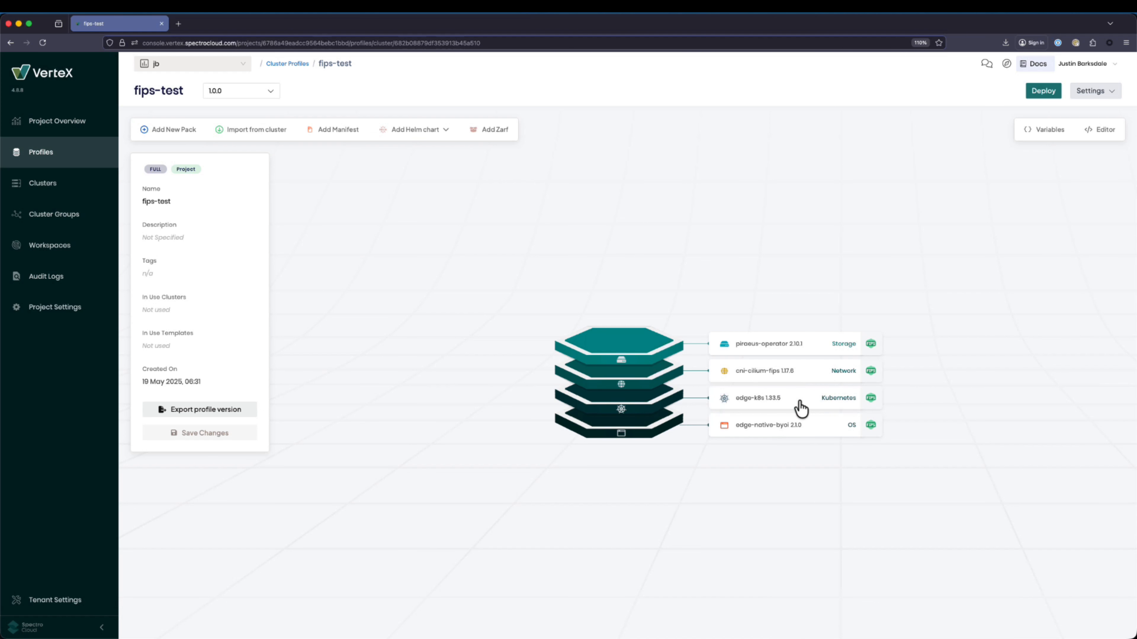
mouse_move(770, 408)
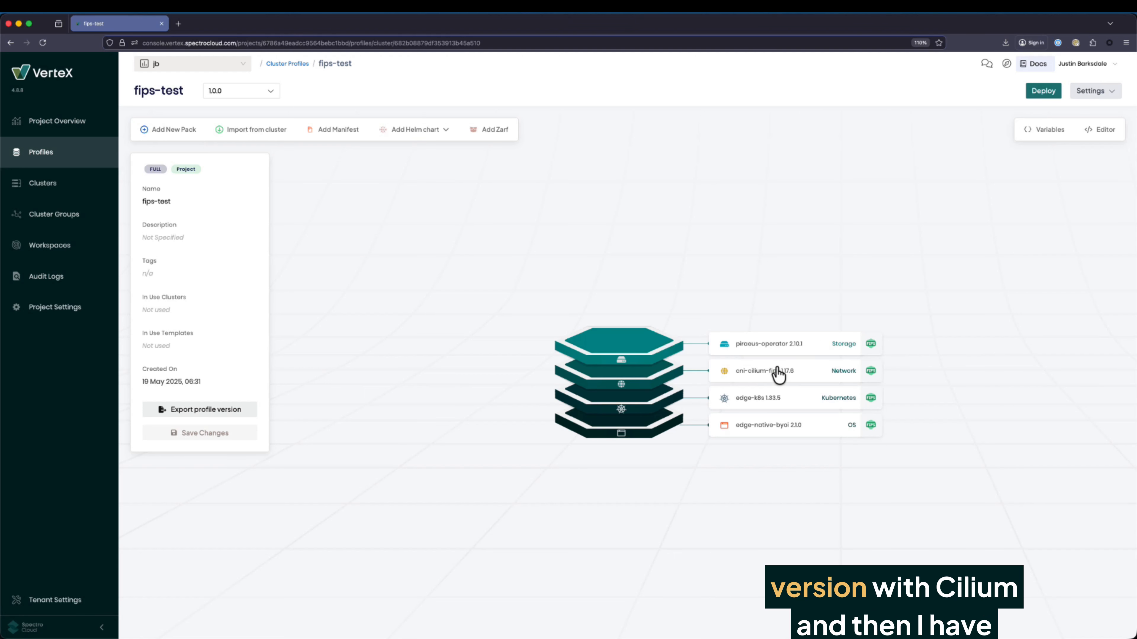
mouse_move(776, 381)
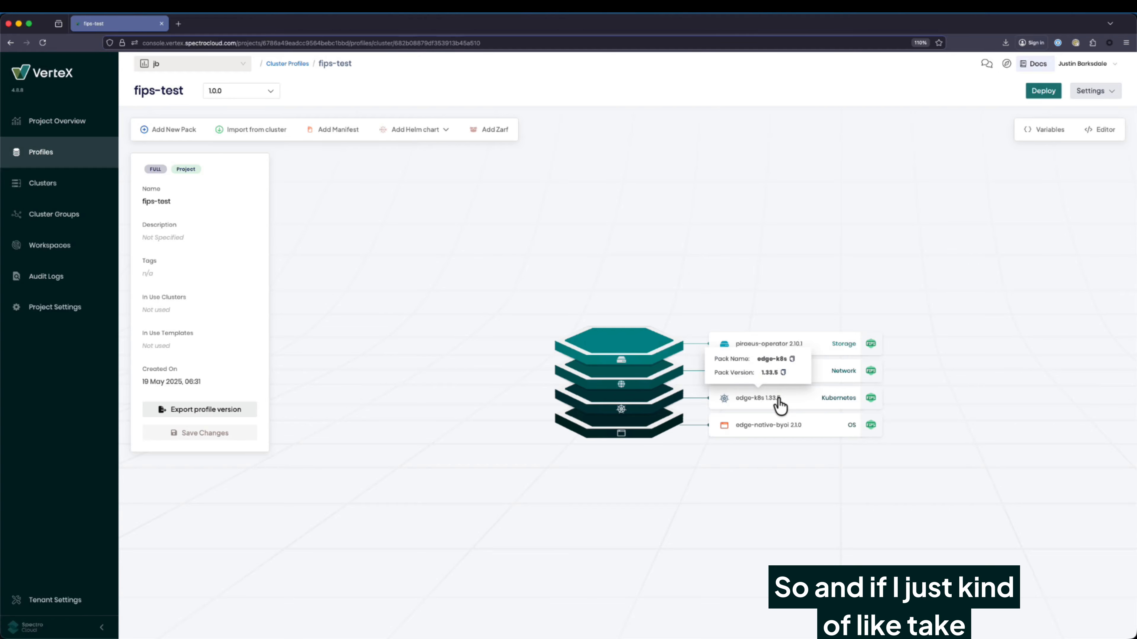
click(761, 428)
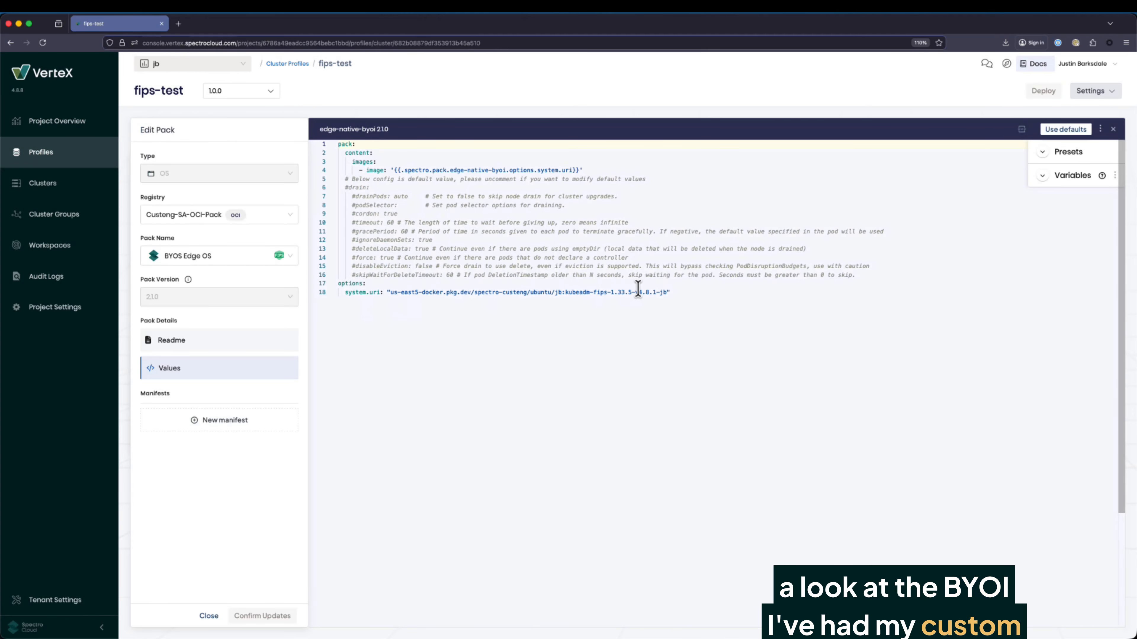
drag(566, 294, 607, 293)
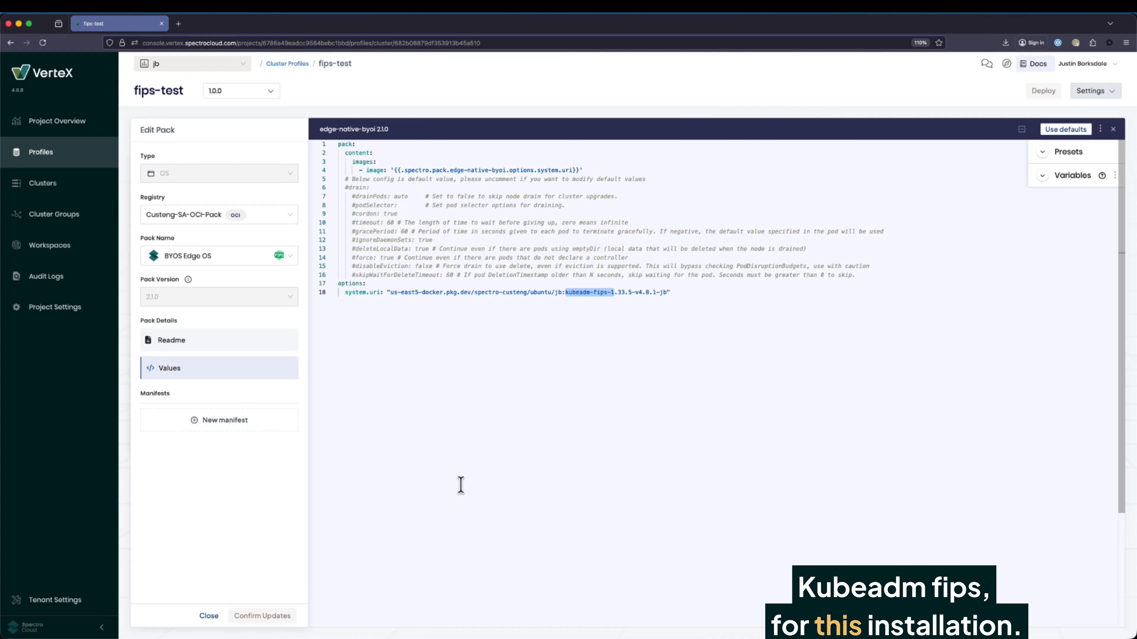
click(209, 616)
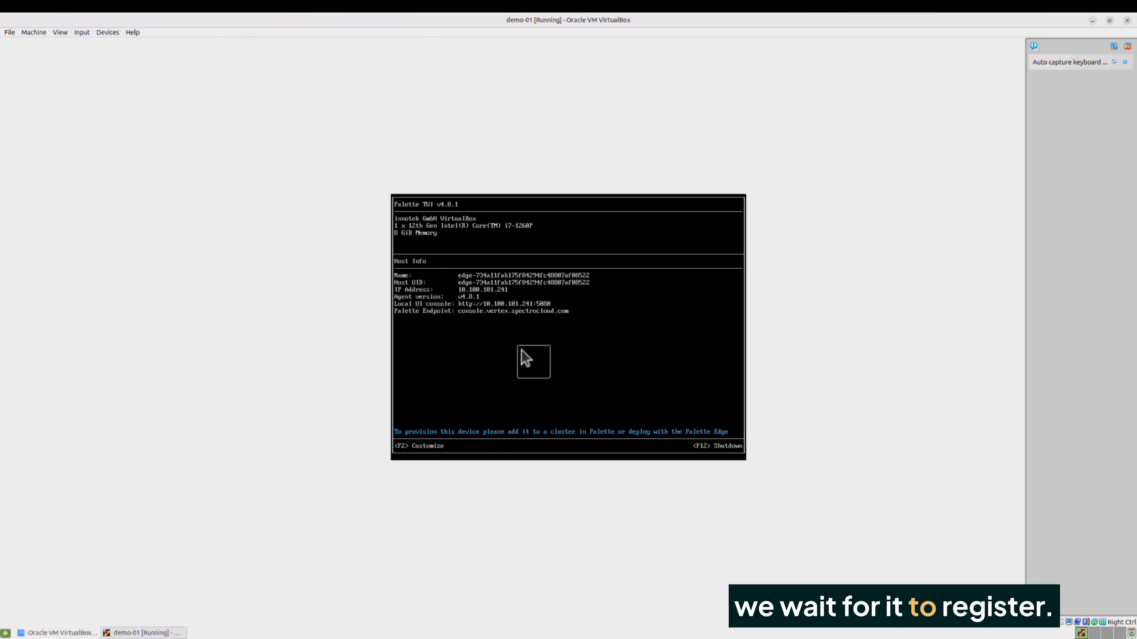
Create a local user on the edge host console with a username and confirmed password
key(F2)
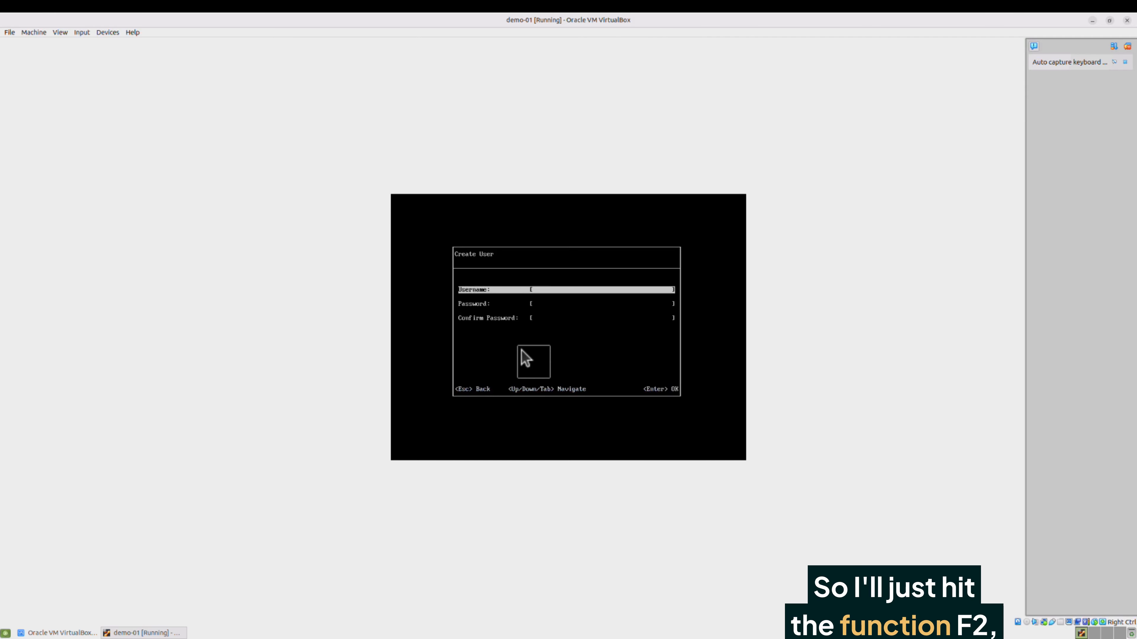
key(Return)
text(spectro)
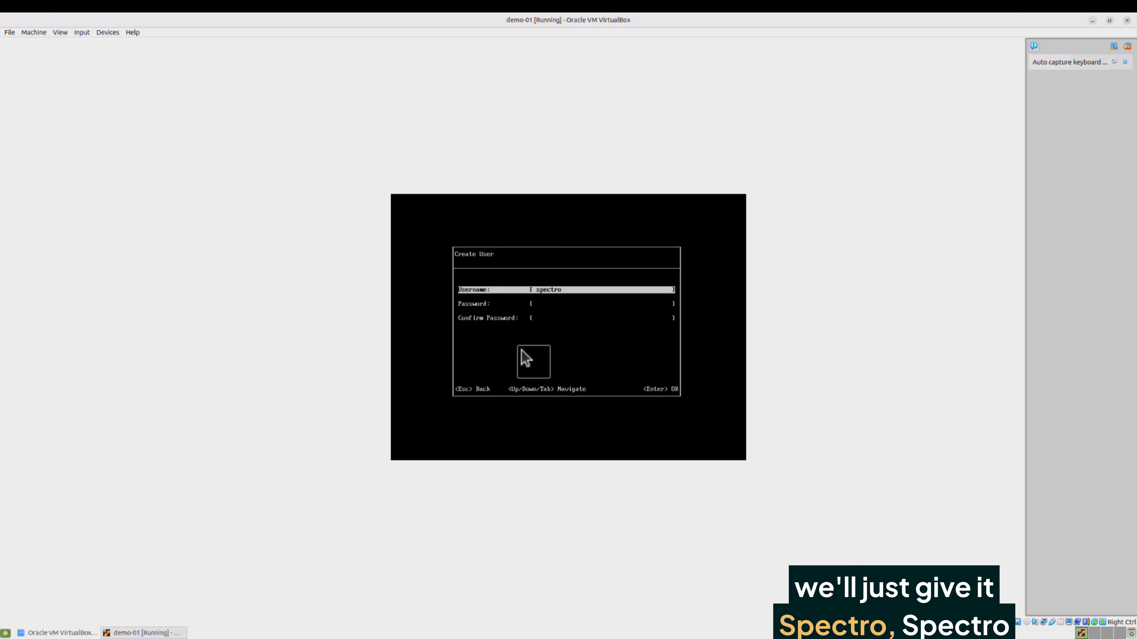
key(Tab)
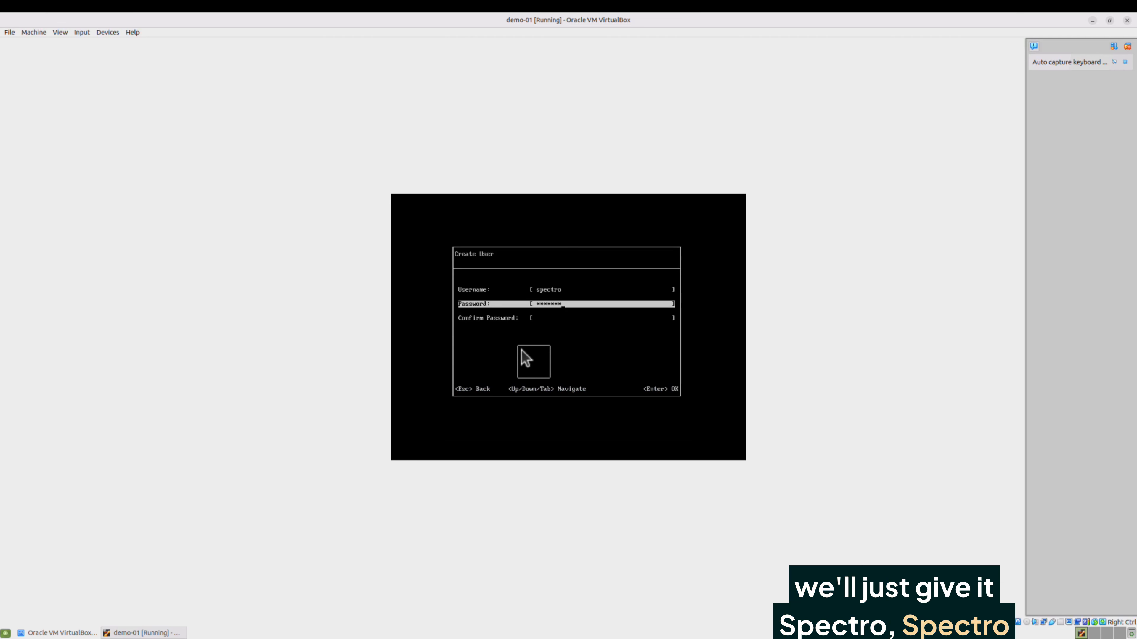
text(spectro)
key(Tab)
text(spectro)
key(Return)
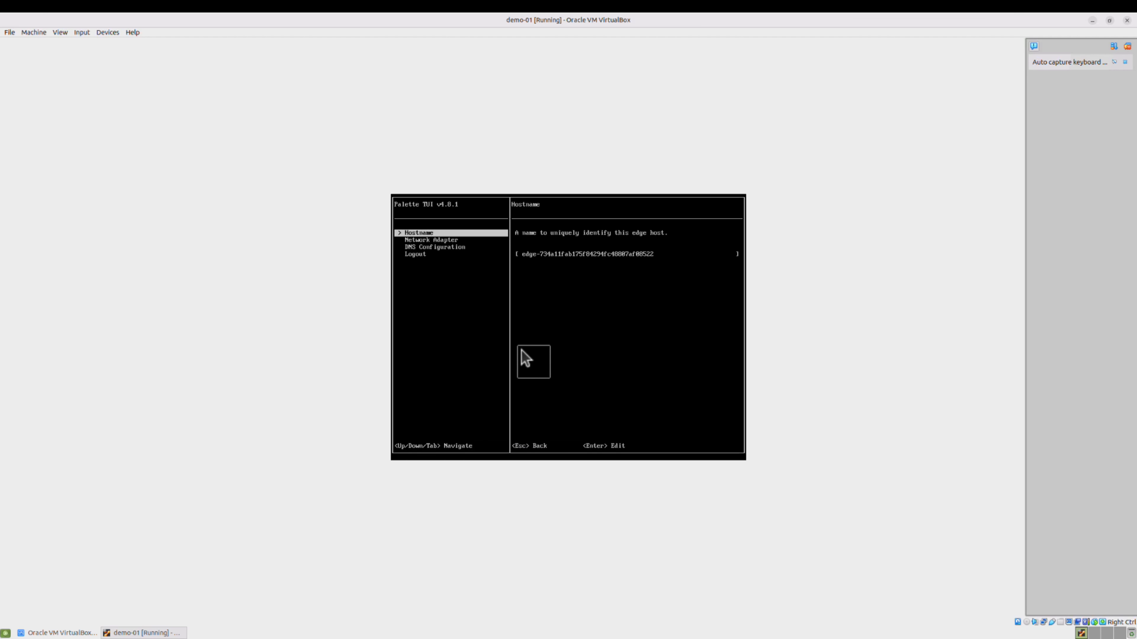
Log out of the edge host's console menu back to its host info screen
key(Down)
key(Down)
key(Down)
key(Return)
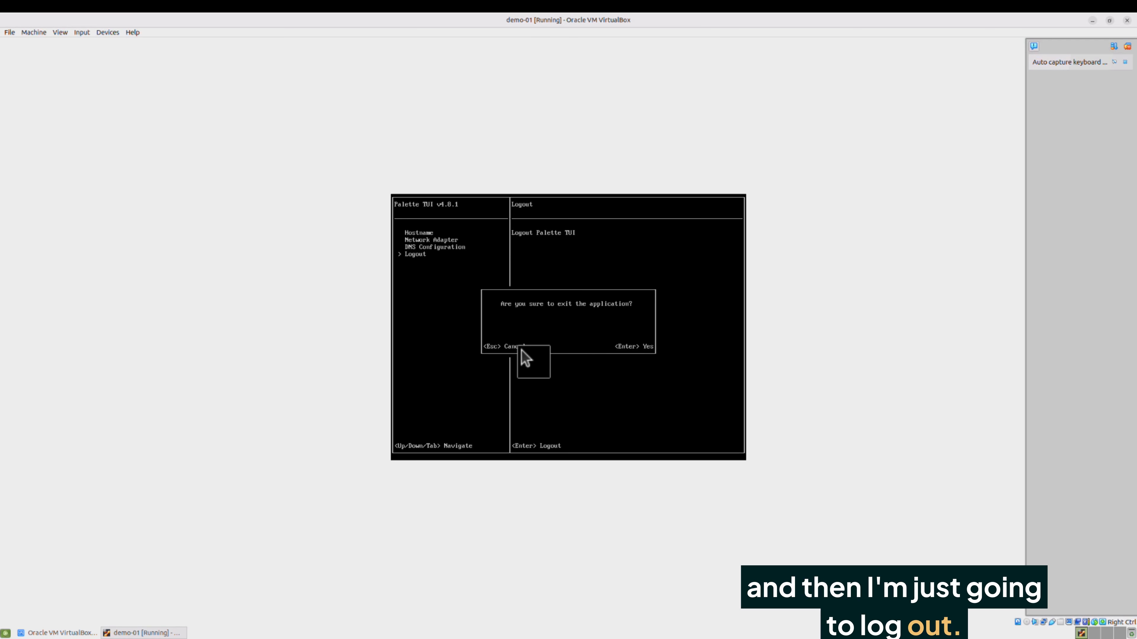
key(Return)
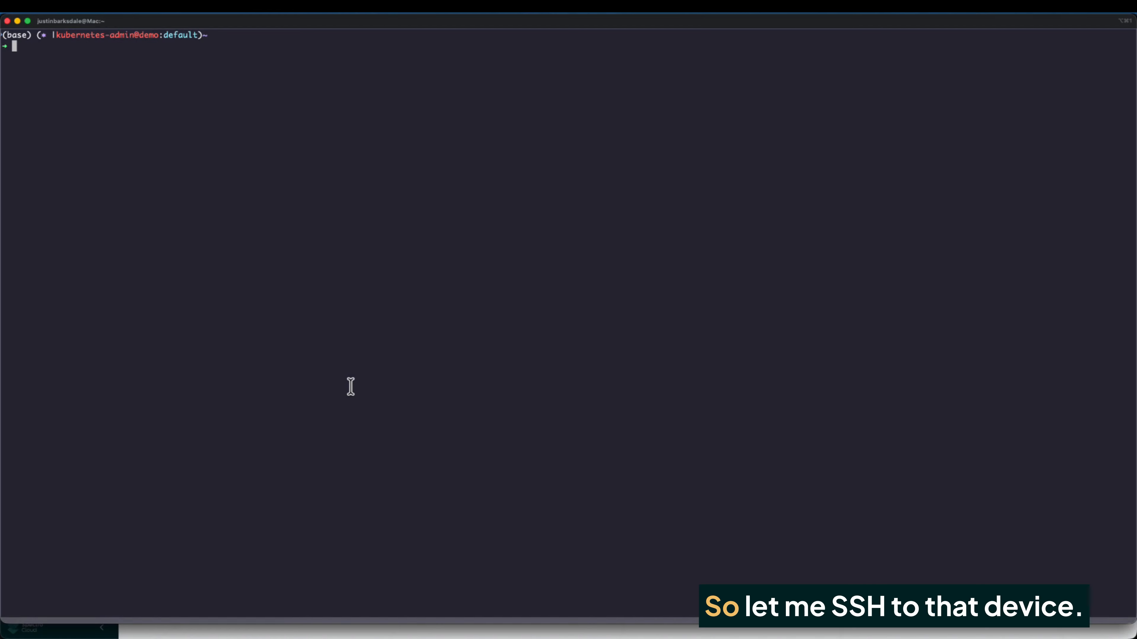
SSH into the edge host at 10.100.101.241 and accept its host key
text(ssh spectro@10.100.101.241)
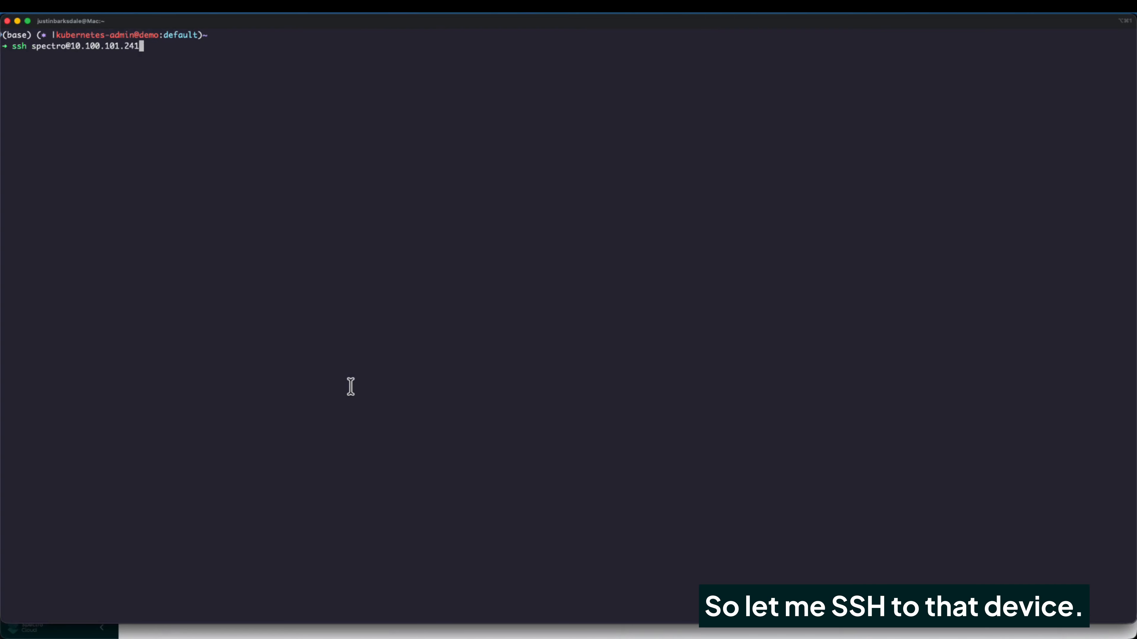
key(Return)
text(yes)
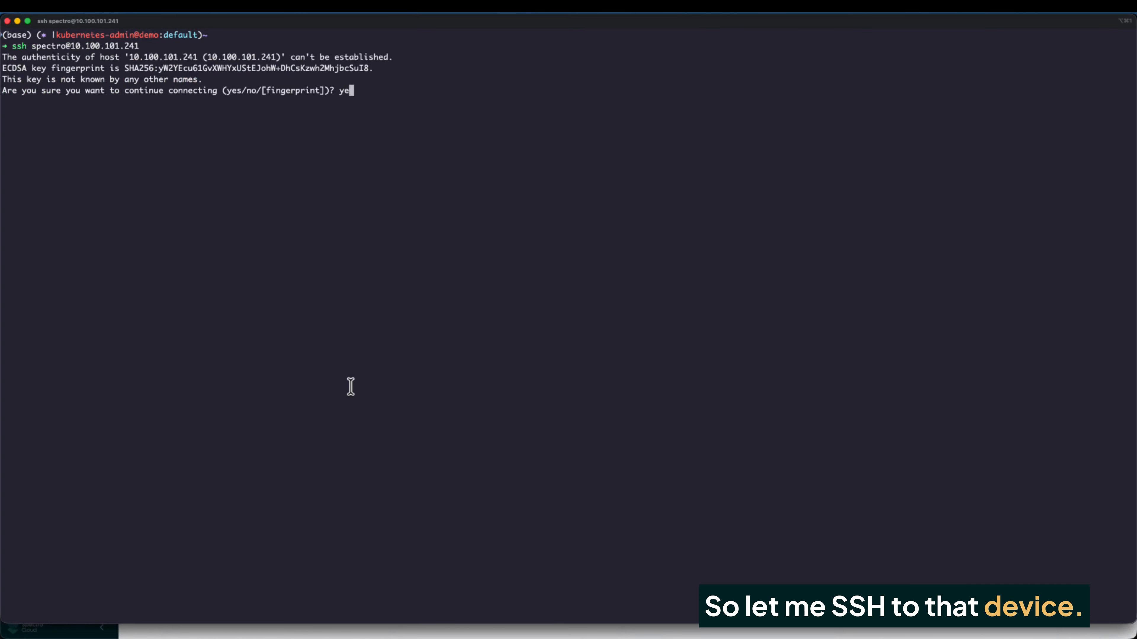
key(Return)
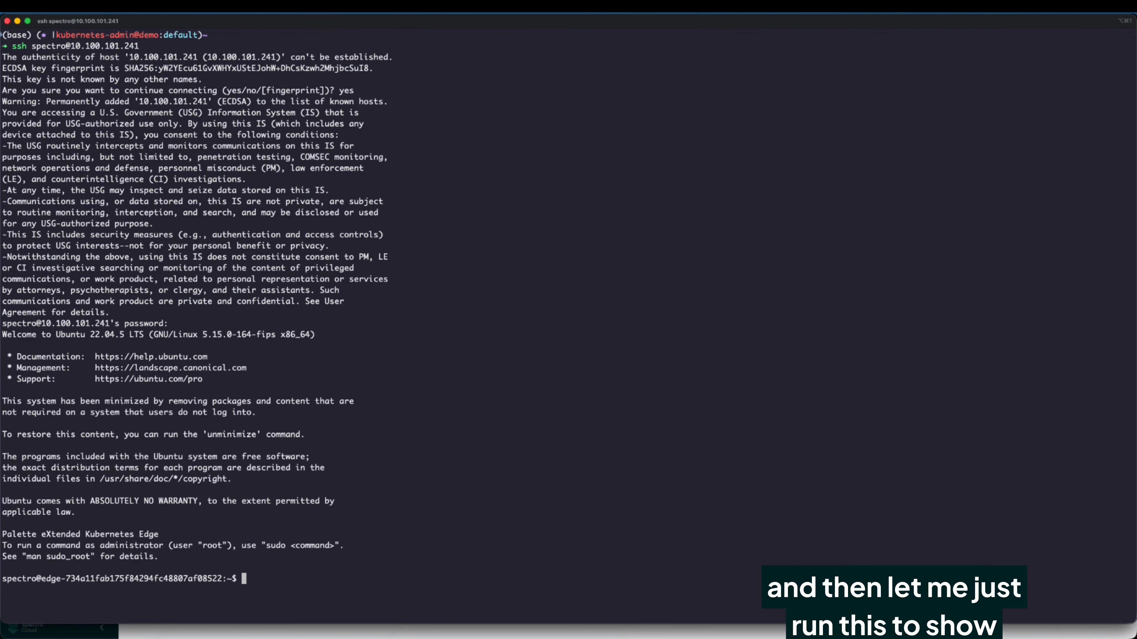
Run cat /proc/sys/crypto/fips_enabled on the host and confirm it prints 1
key(super+Tab)
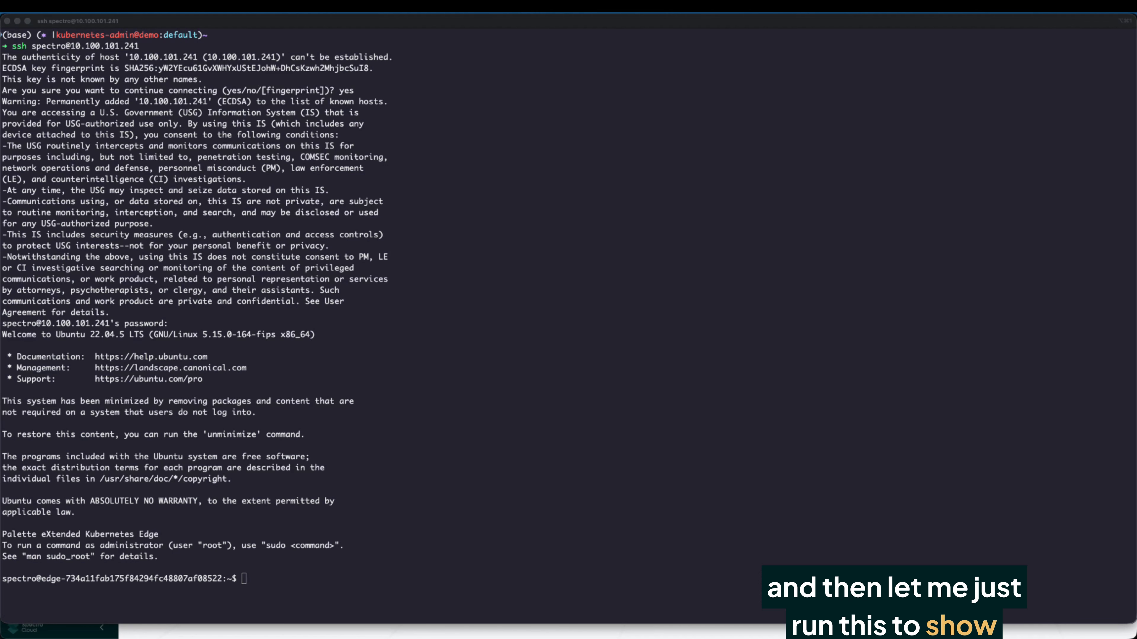
click(547, 374)
text(cat /proc/sys/crypto/fips_enabled)
key(Return)
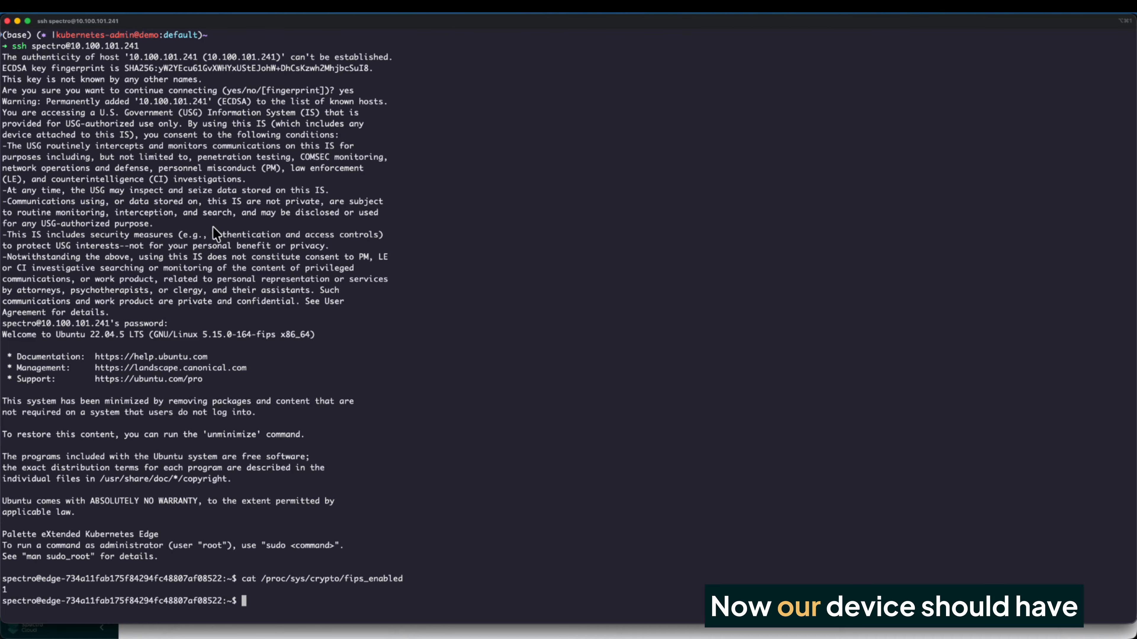
key(super+Tab)
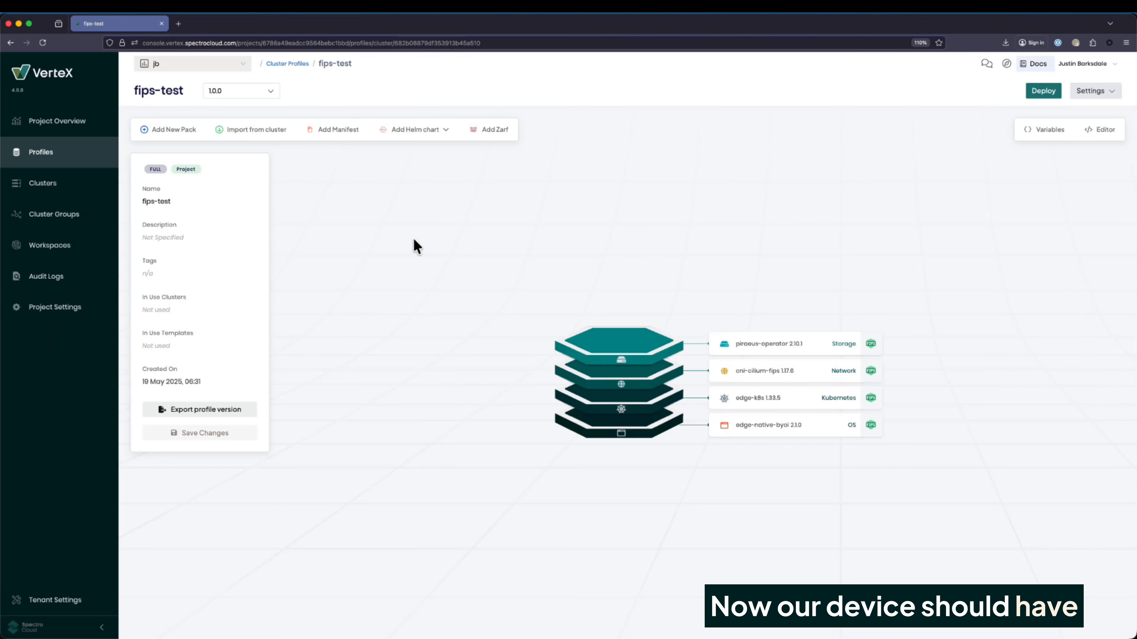
Check the edge hosts list from the Clusters page, then return to the clusters overview
click(58, 184)
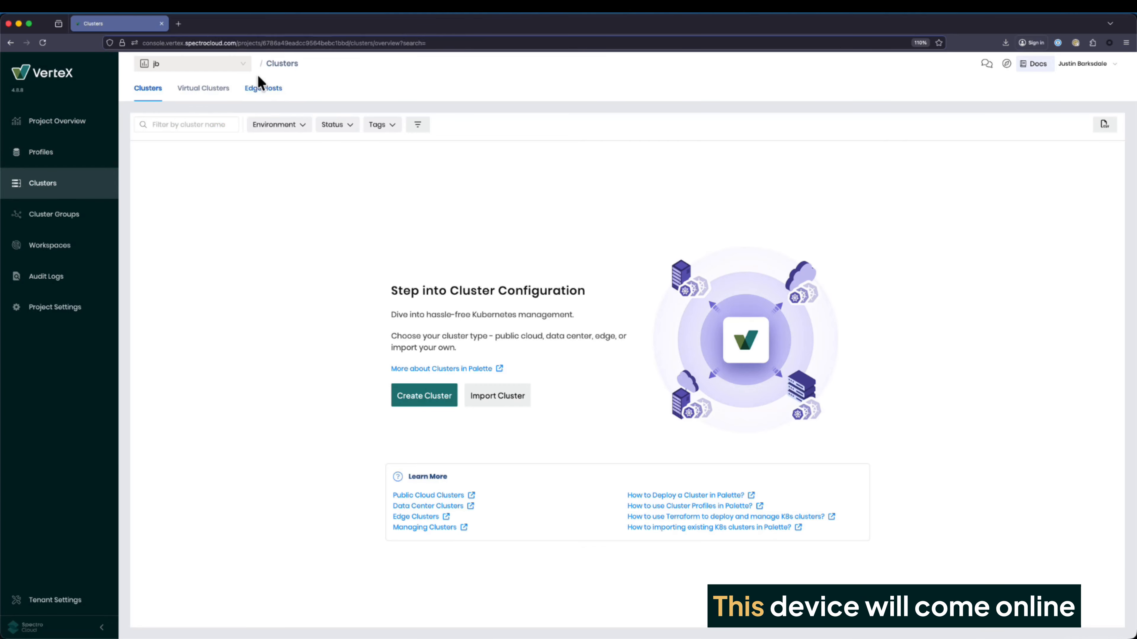
click(263, 89)
click(148, 90)
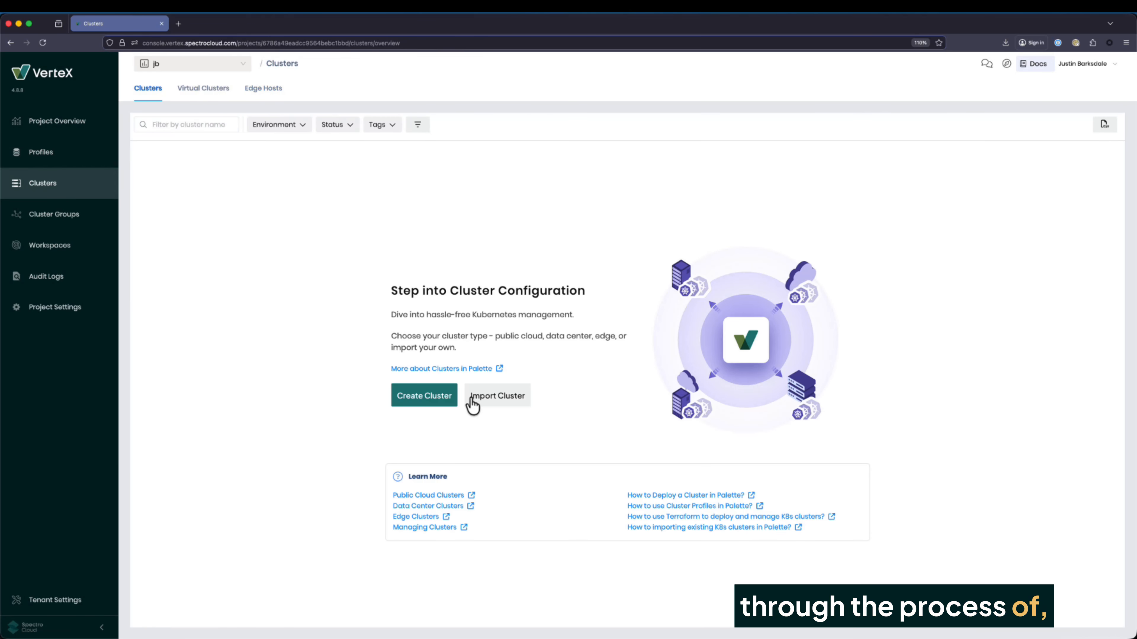
Start a new Edge Native cluster named demo-fips and continue past basic information
click(439, 396)
click(334, 380)
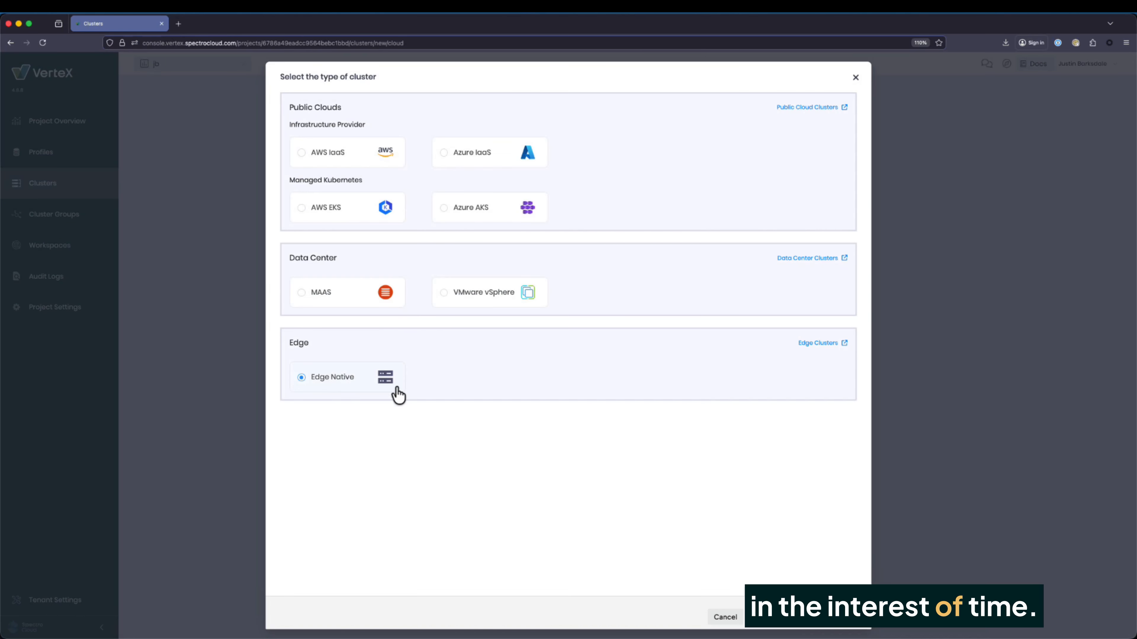
click(774, 617)
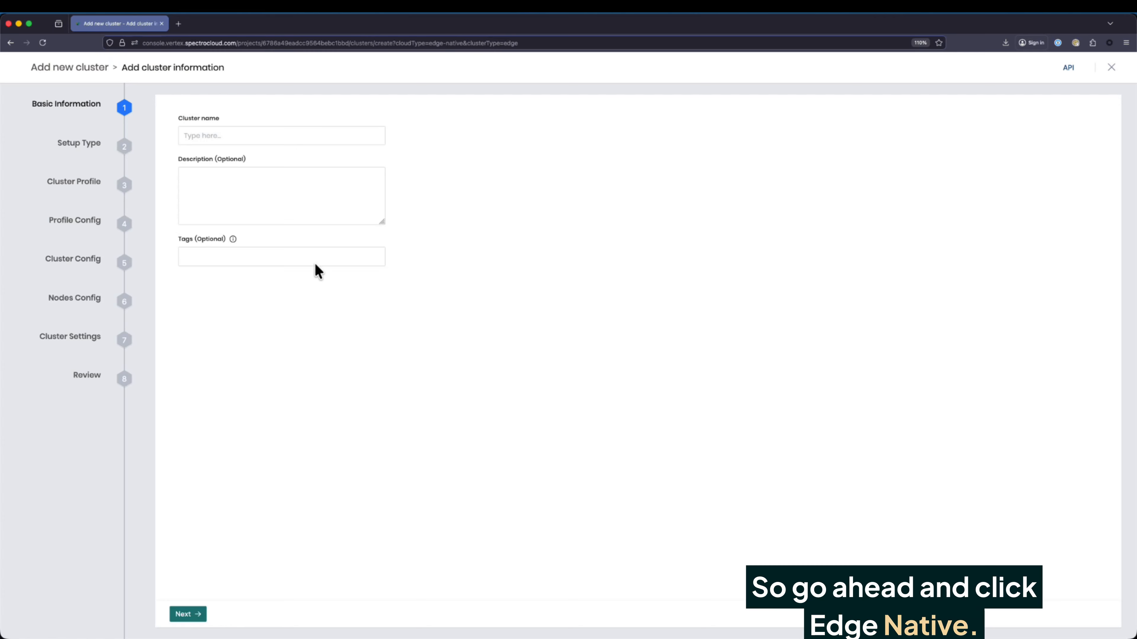
click(211, 136)
text(demo)
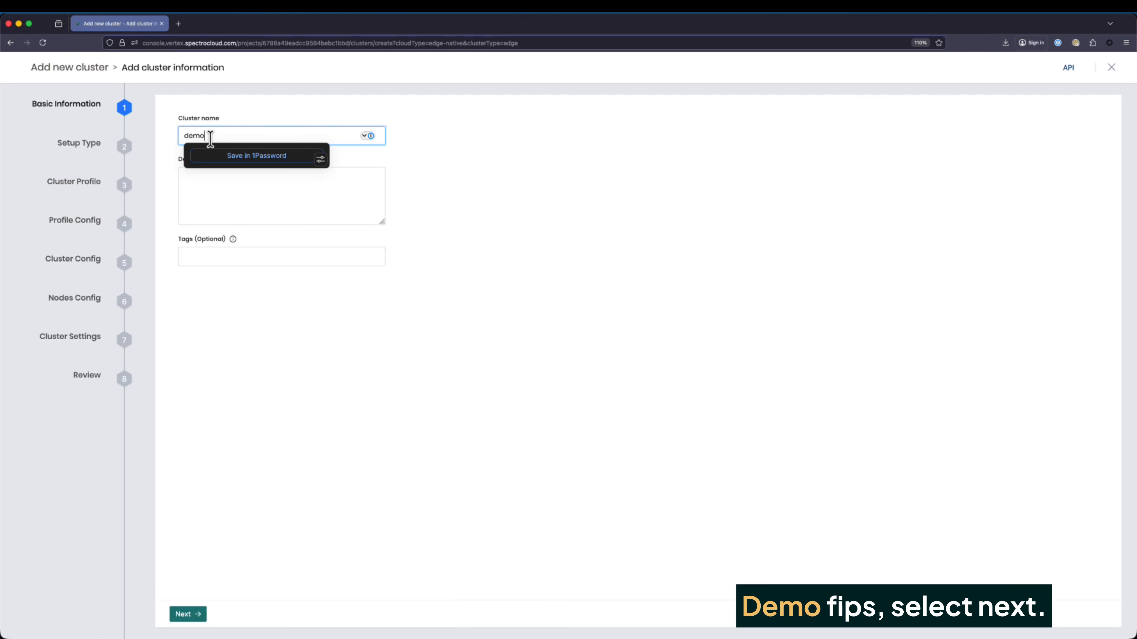
text(-fips)
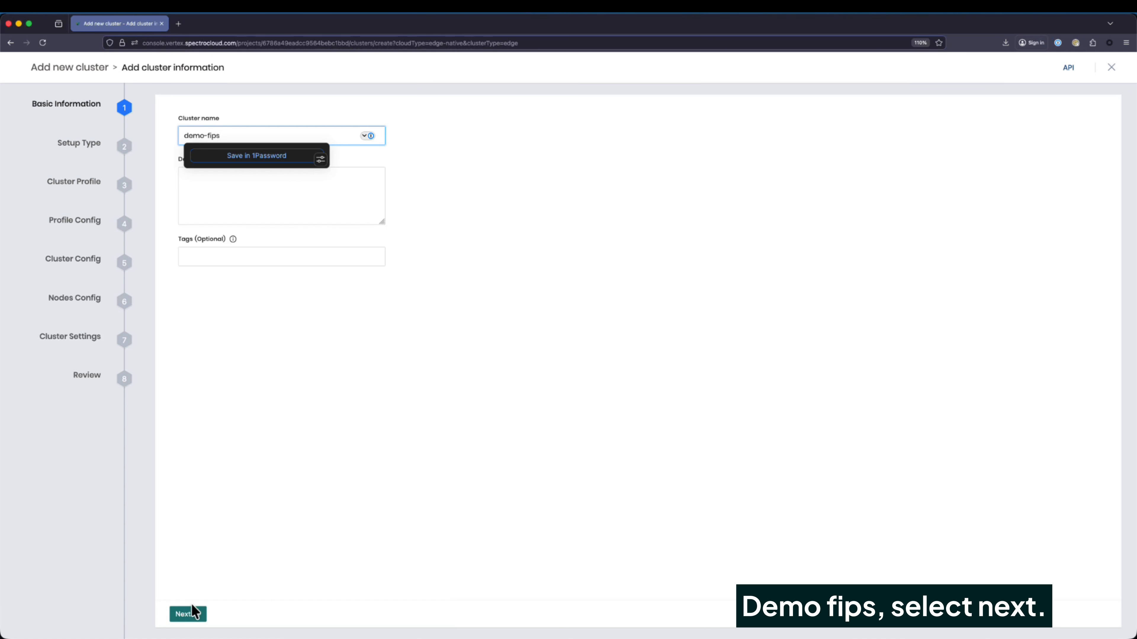
click(192, 614)
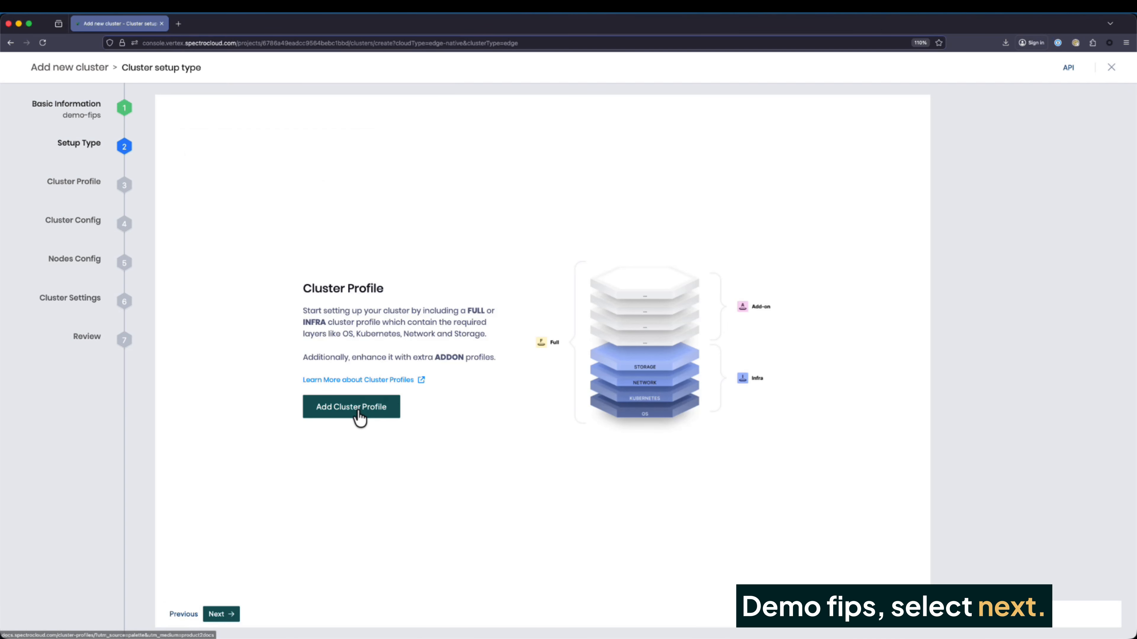
Add the fips-test cluster profile to demo-fips and continue
click(357, 408)
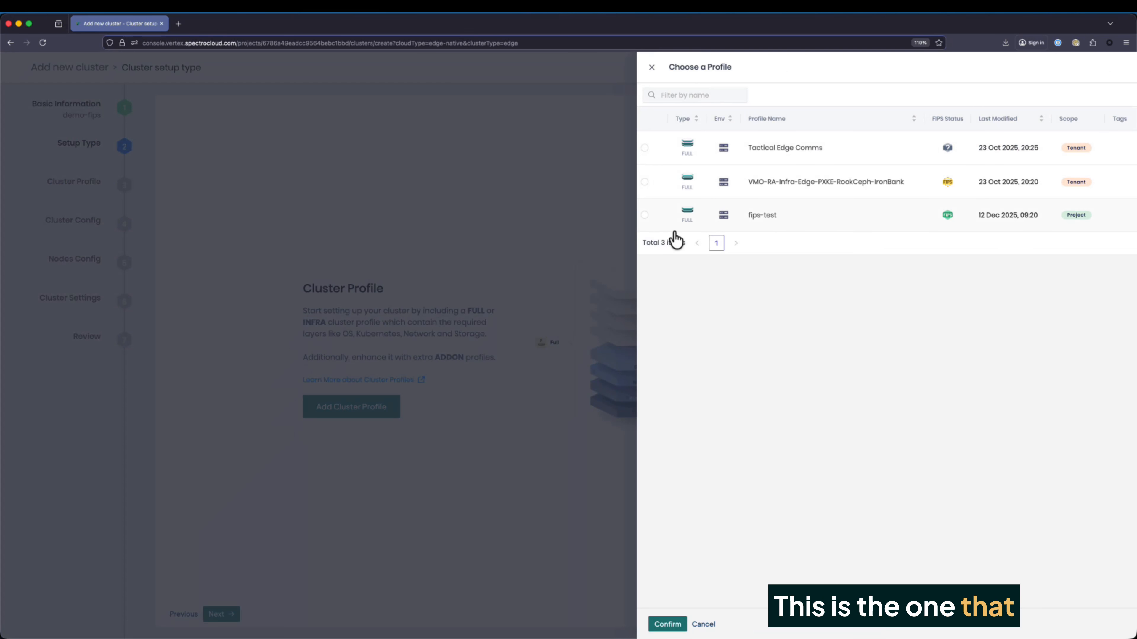
mouse_move(948, 226)
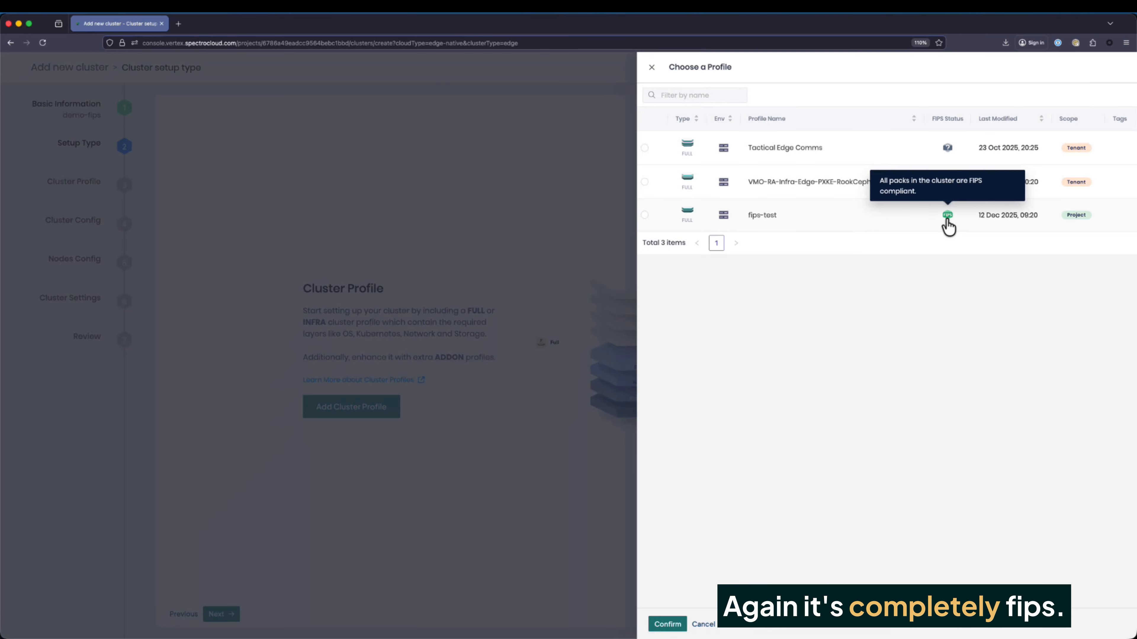
click(645, 216)
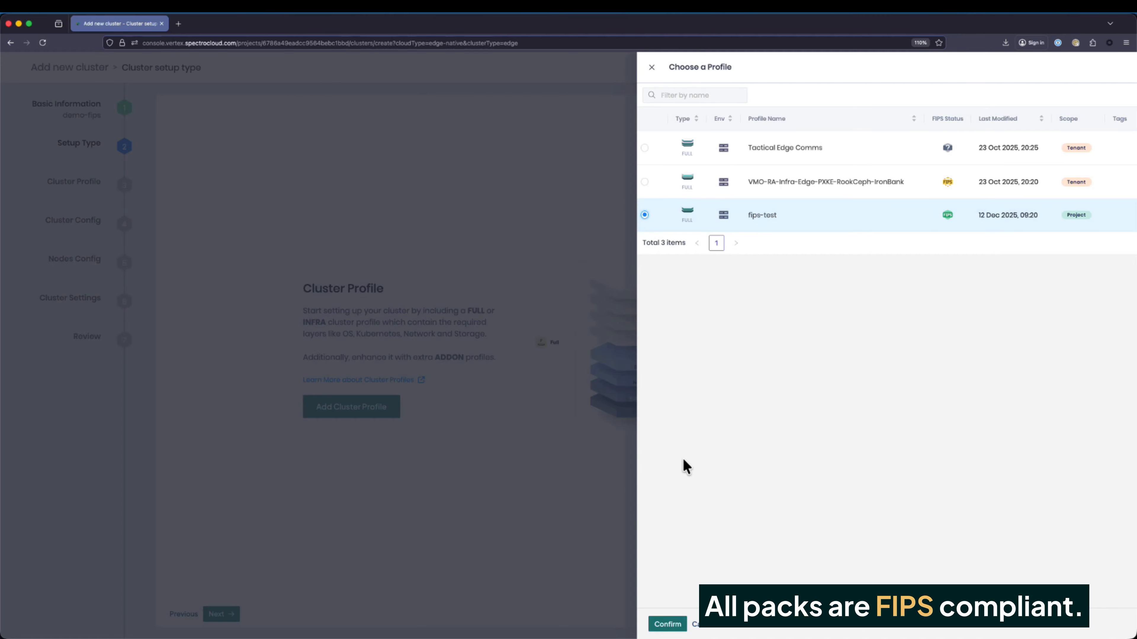
click(671, 625)
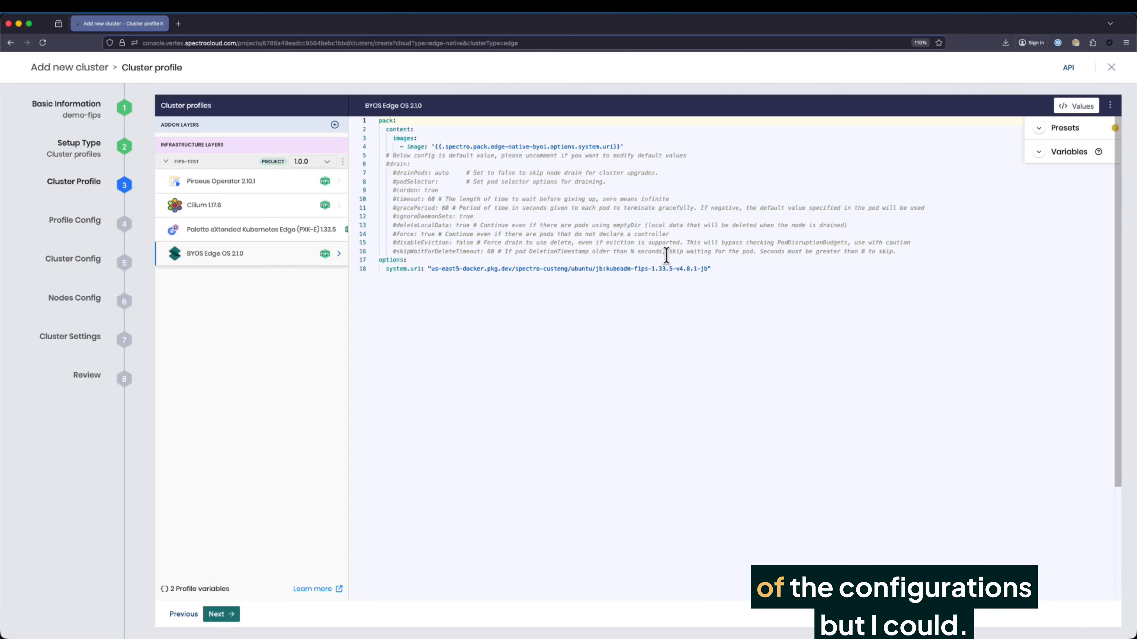
click(224, 614)
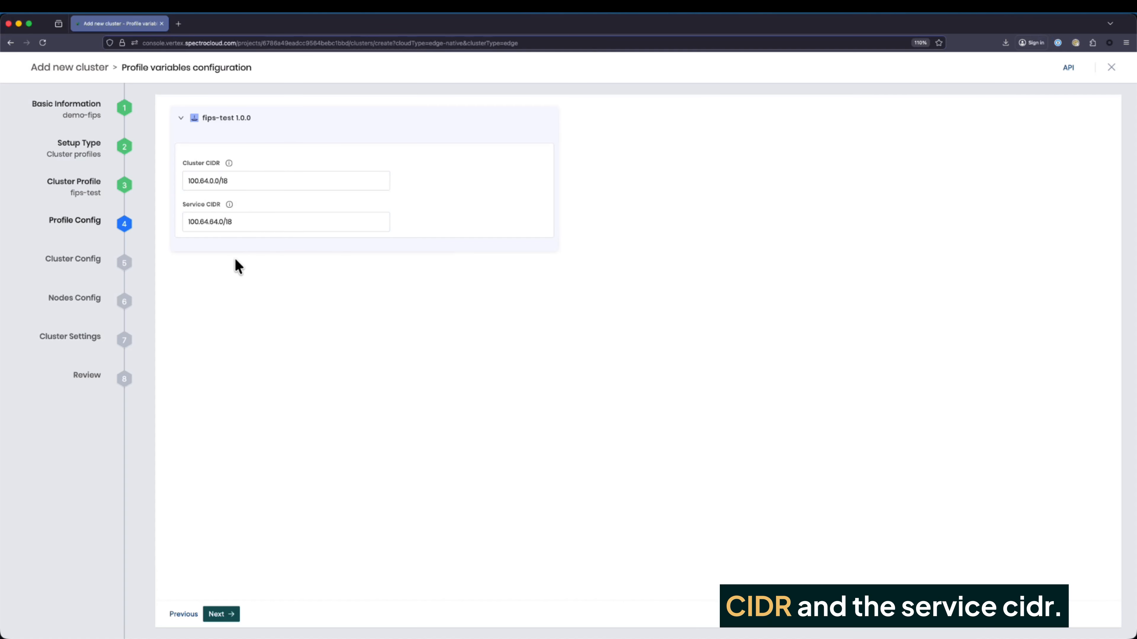
Keep the default CIDRs, then set VIP 10.100.101.241 and an NTP server
click(222, 615)
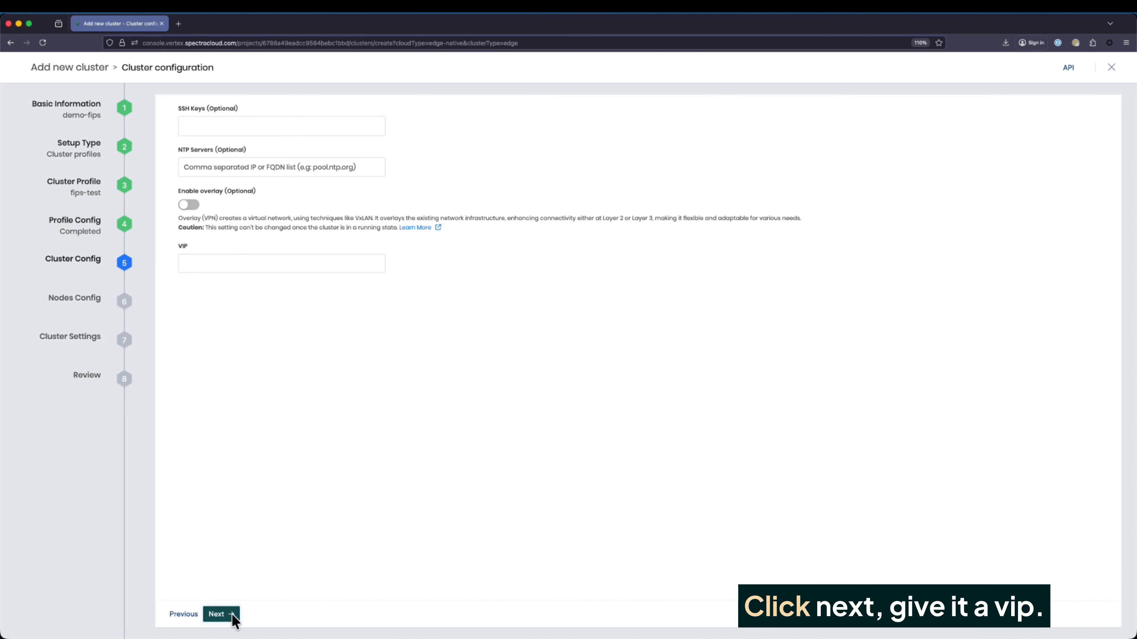
click(212, 267)
text(10)
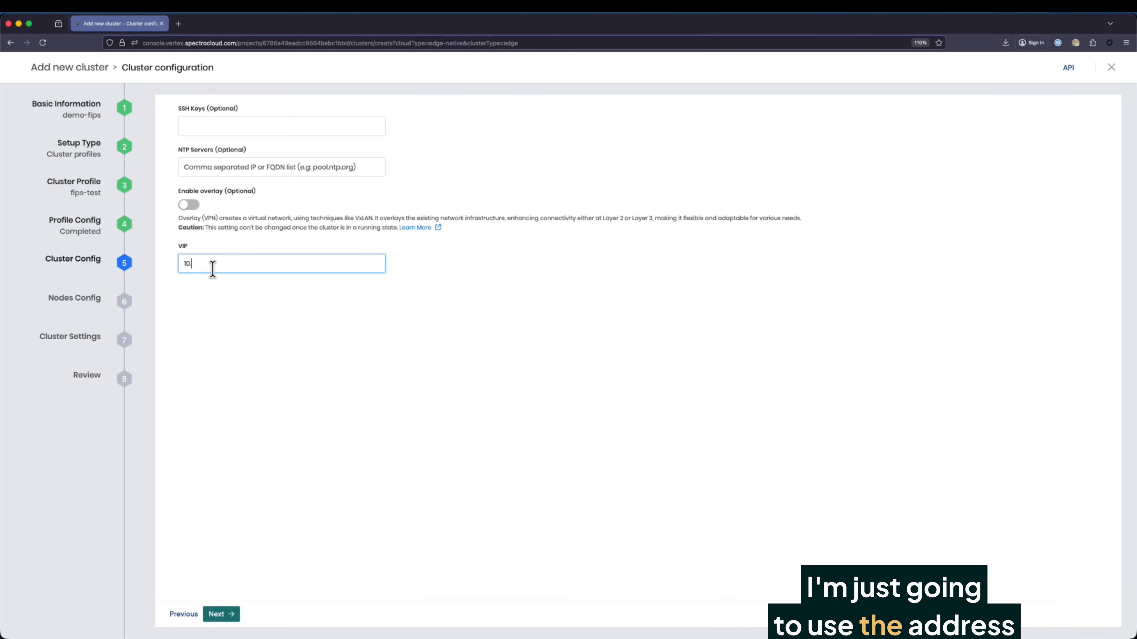
text(.100.101.241)
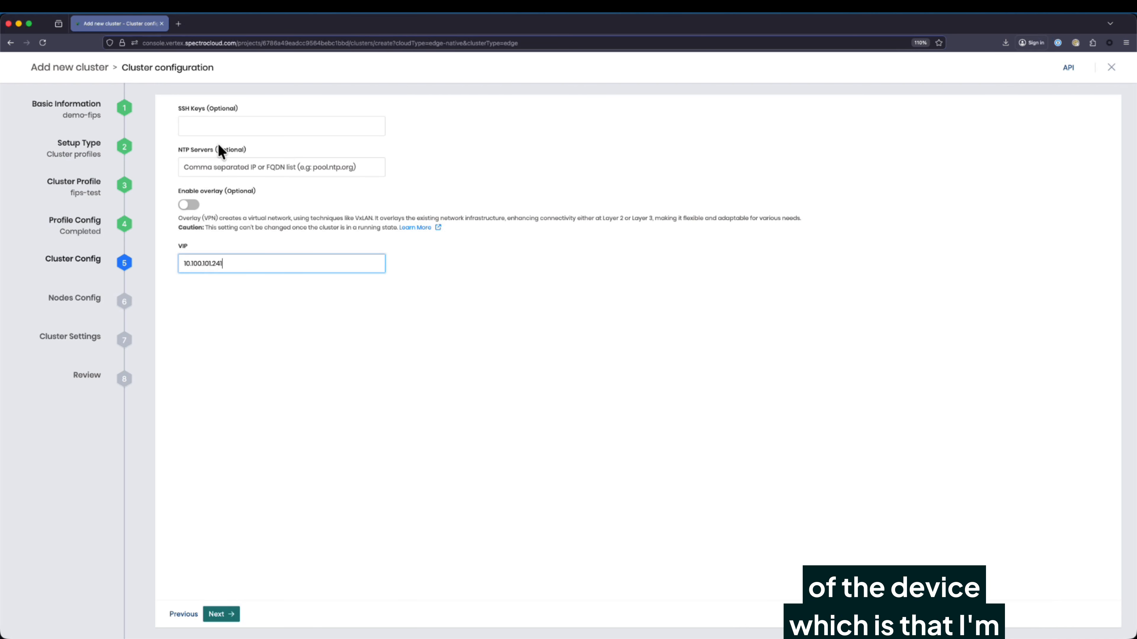
click(214, 165)
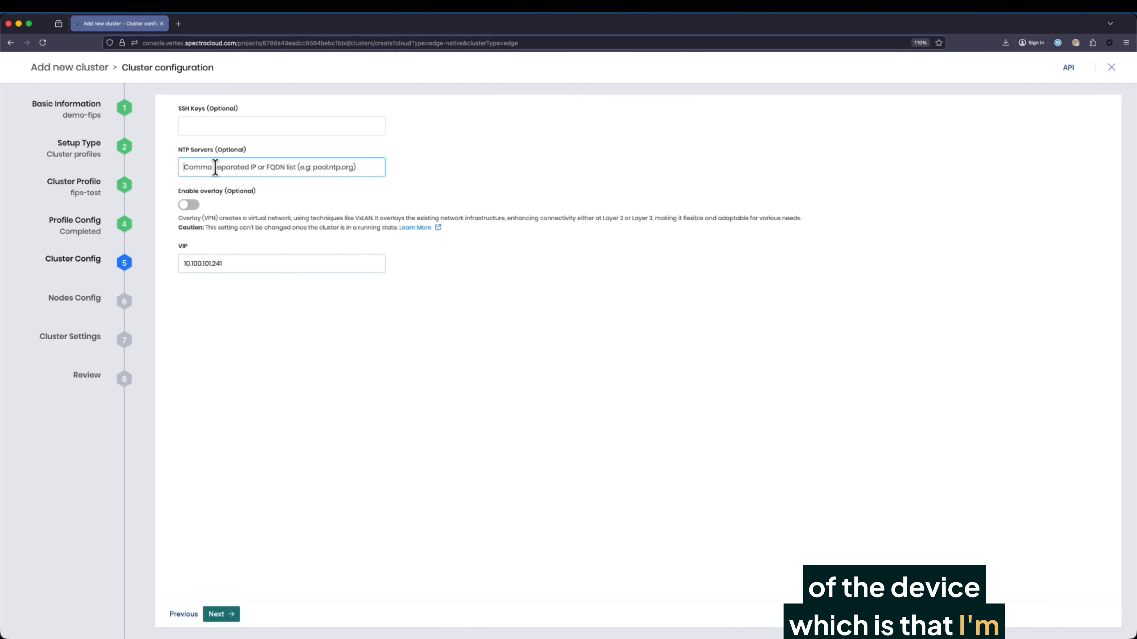
text(ntps)
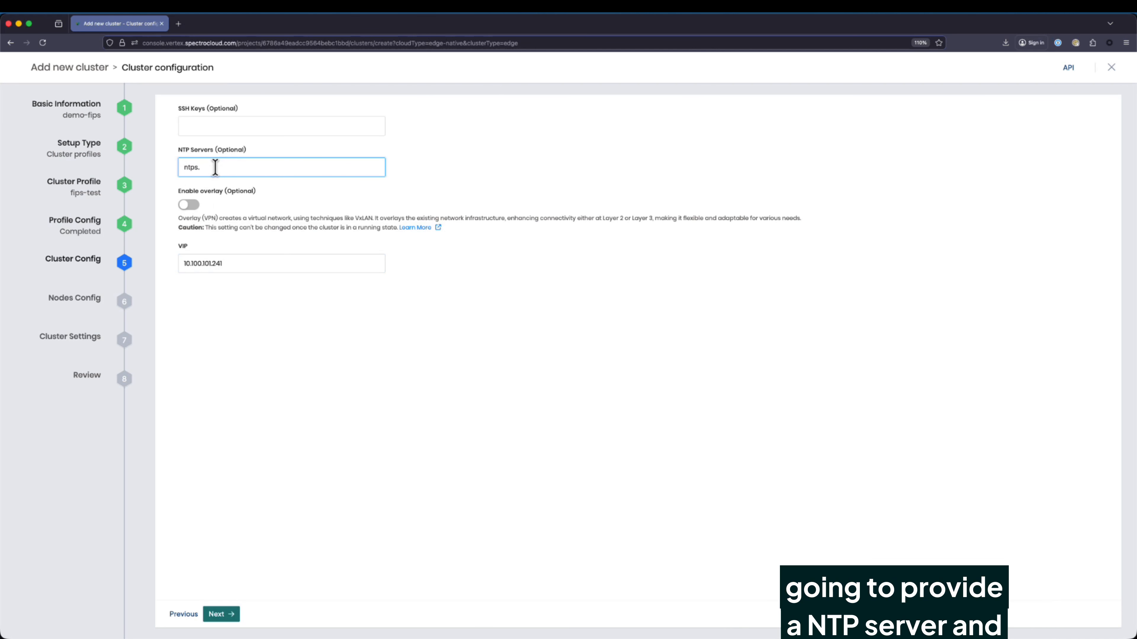
text(.barksdalelabs.com)
Remove the worker-pool from the node pool configuration
click(229, 614)
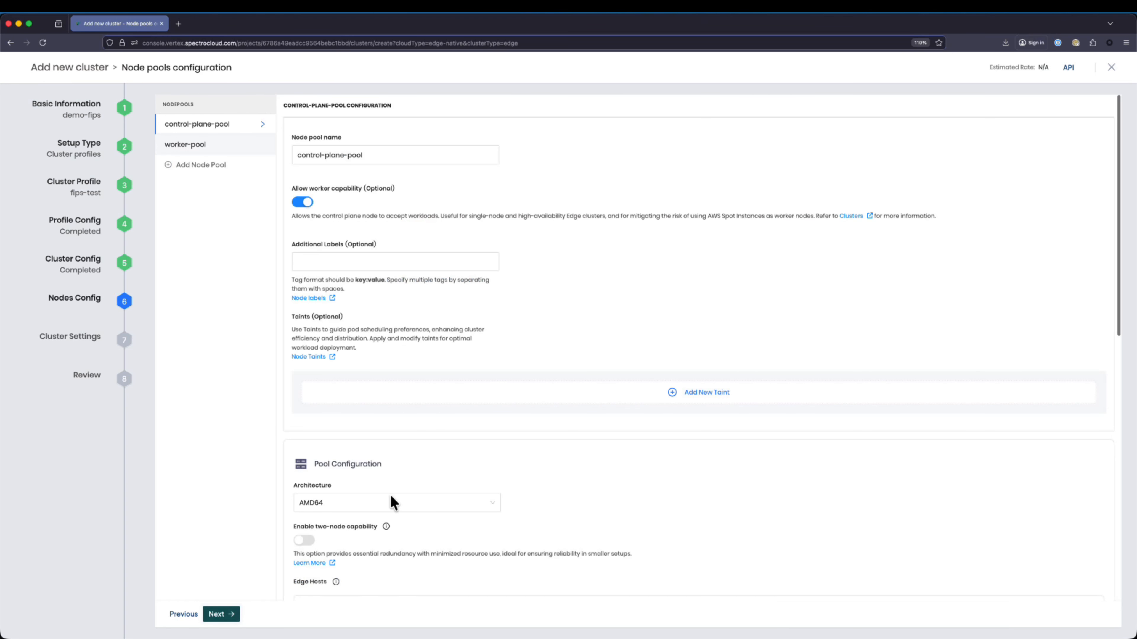
scroll(931, 443, down, 5)
click(1089, 475)
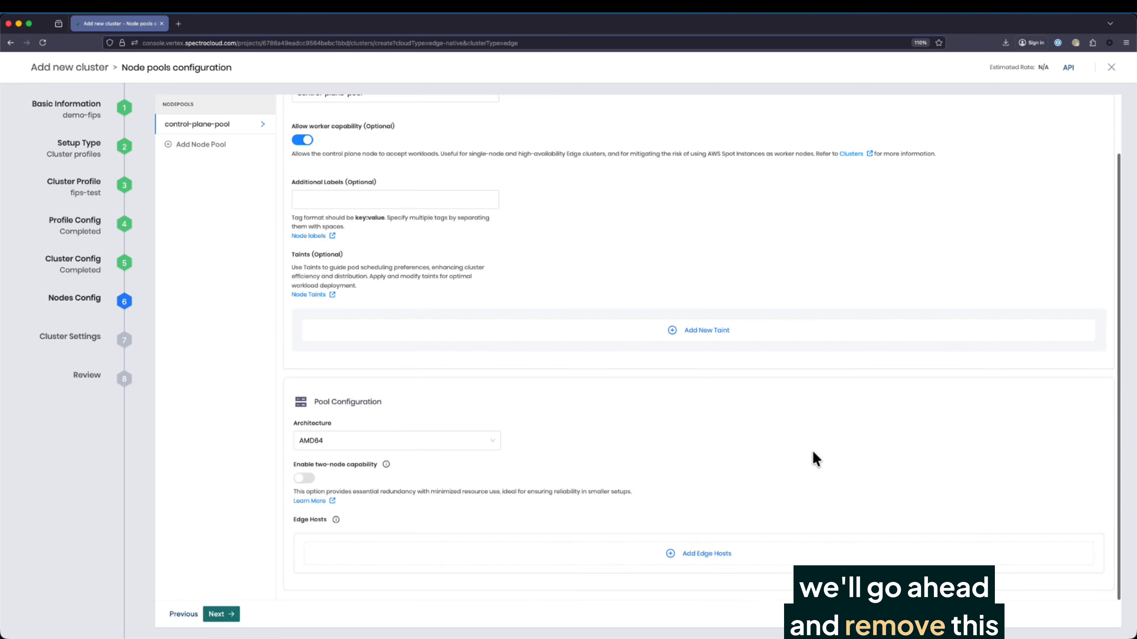
List available edge hosts and compare the 10.100.101.241 IP with the VM console
click(711, 554)
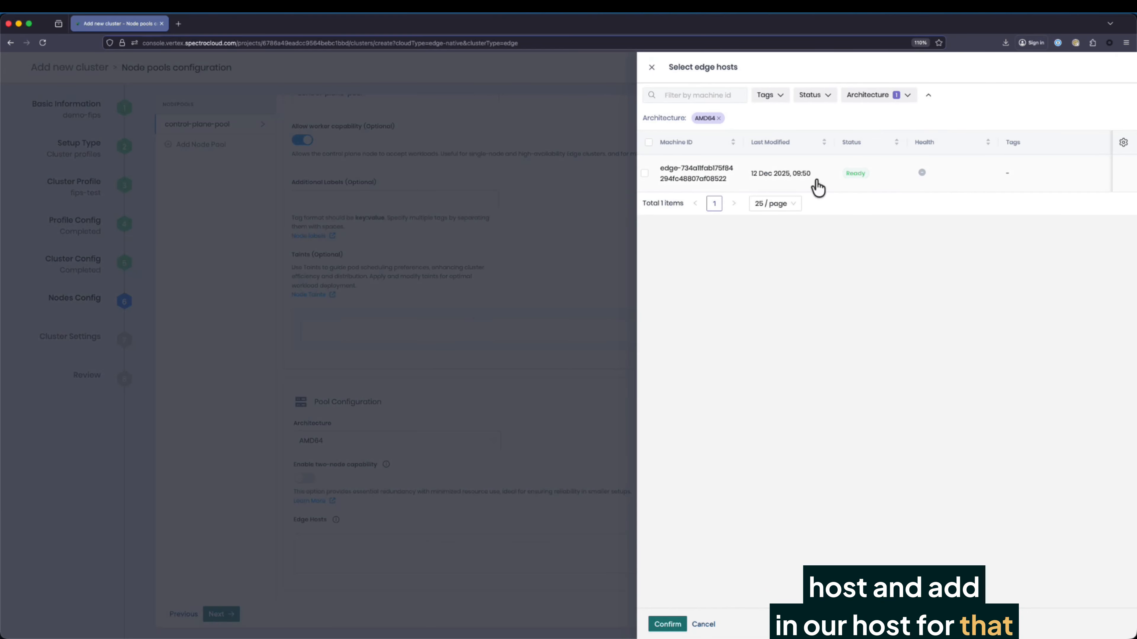
scroll(802, 178, right, 3)
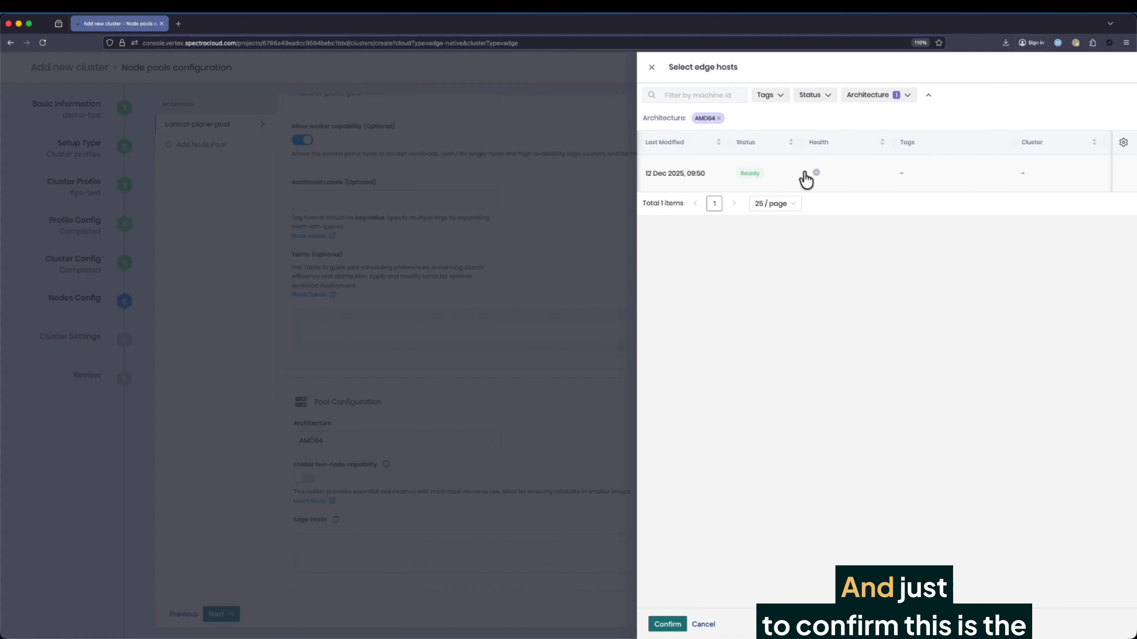
scroll(949, 183, right, 5)
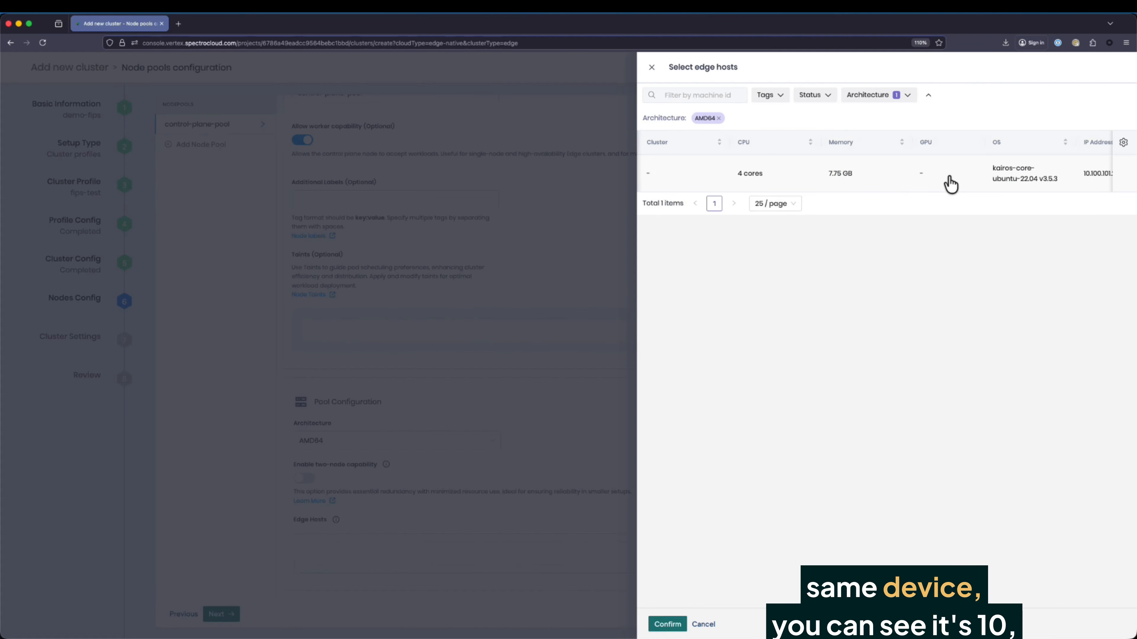
scroll(949, 183, right, 2)
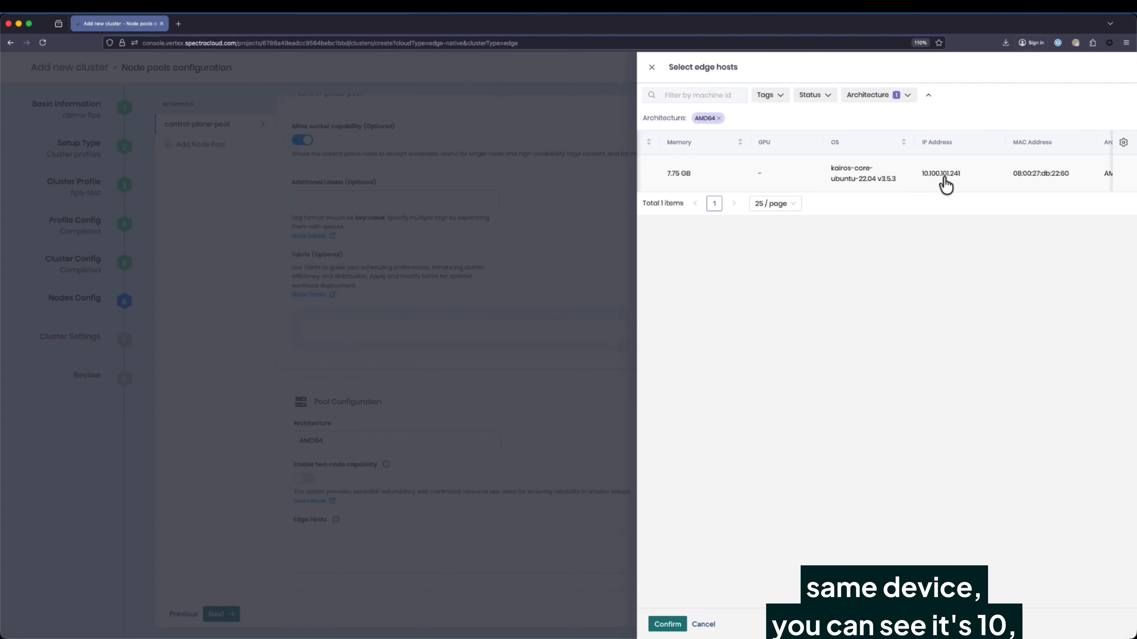
scroll(955, 194, right, 4)
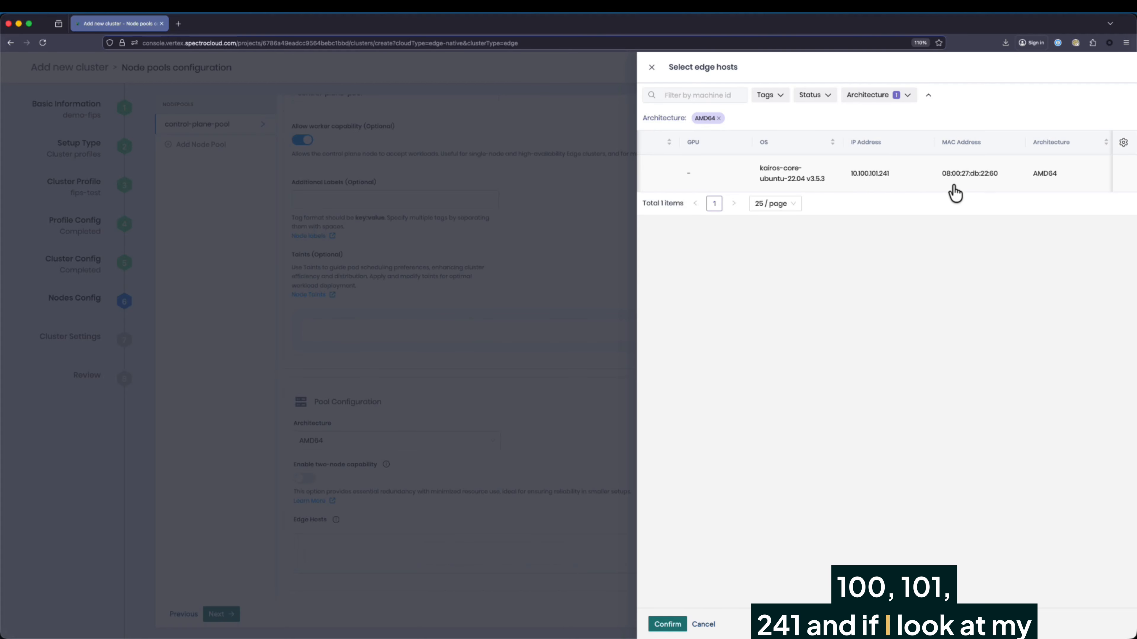
key(super+Tab)
key(super+Tab)
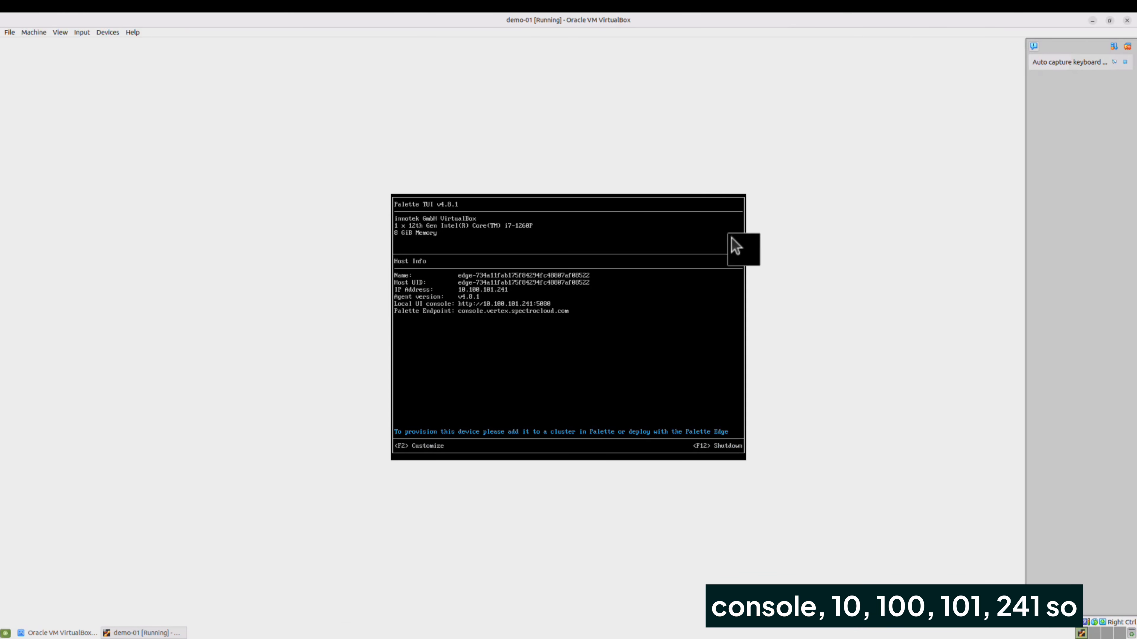
key(super+Tab)
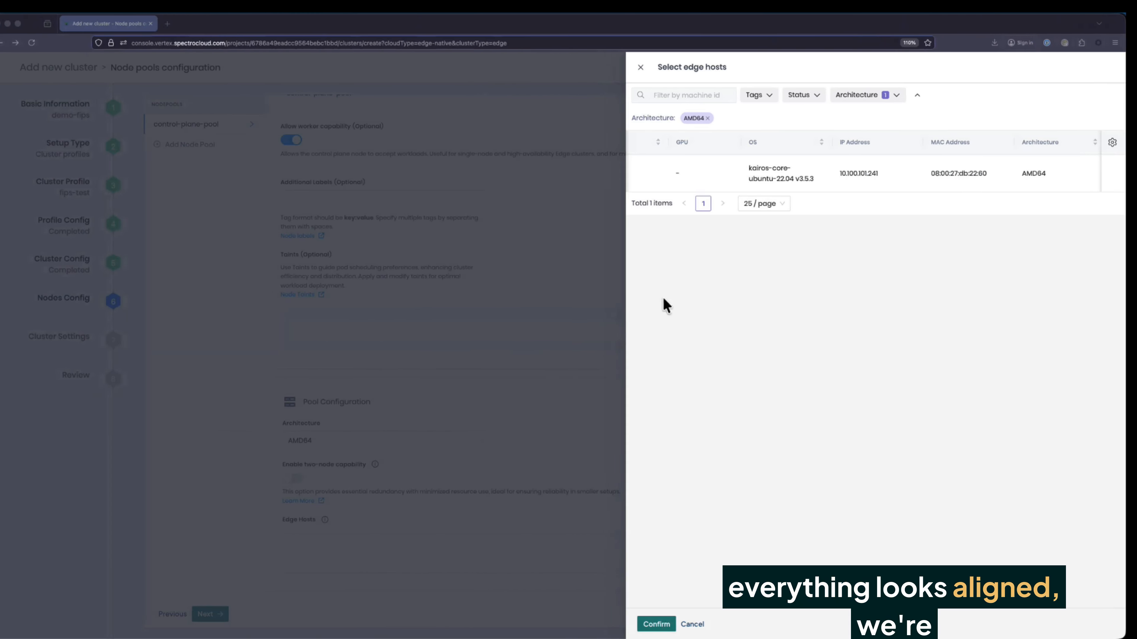
Add the ready edge host to the control-plane pool
scroll(661, 194, left, 3)
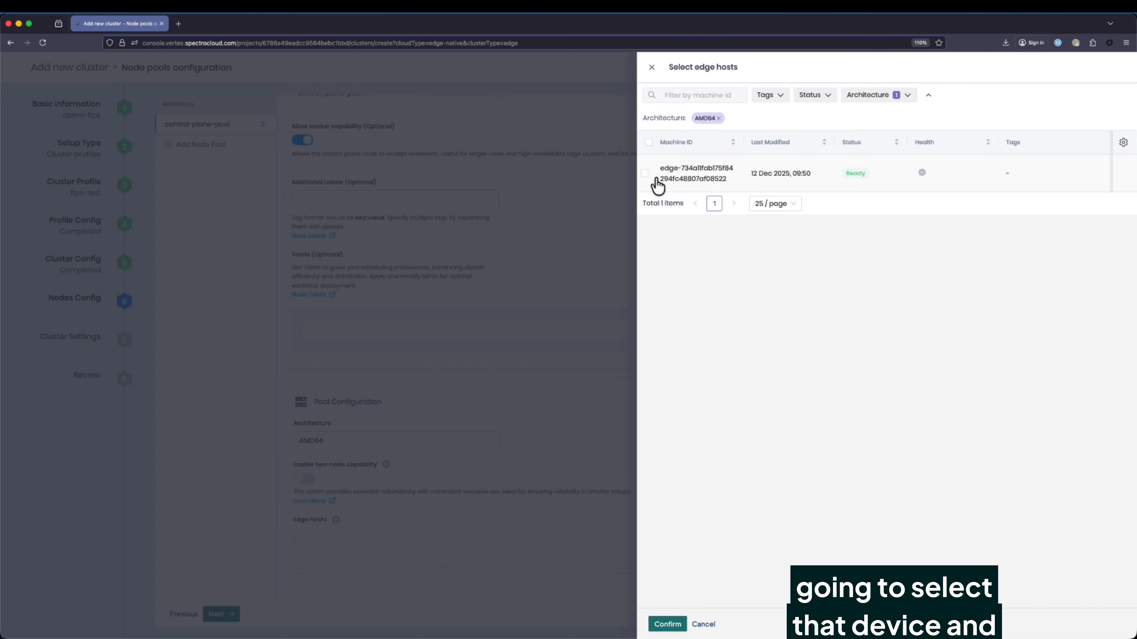
click(645, 174)
click(667, 624)
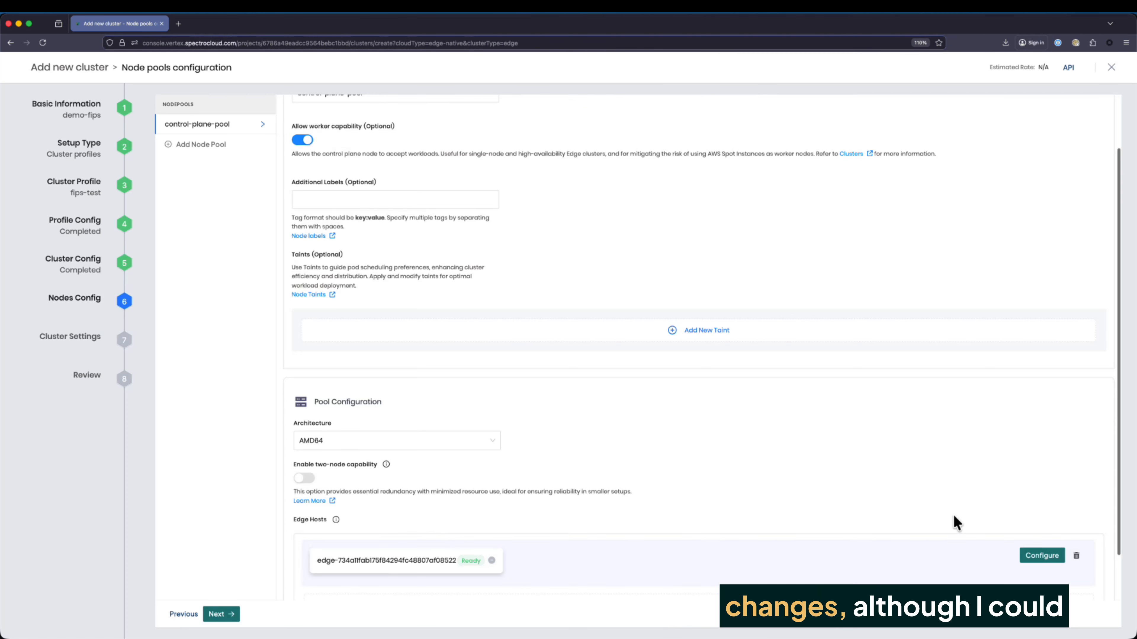
Validate the configuration and finish creating the demo-fips cluster
scroll(1004, 541, down, 2)
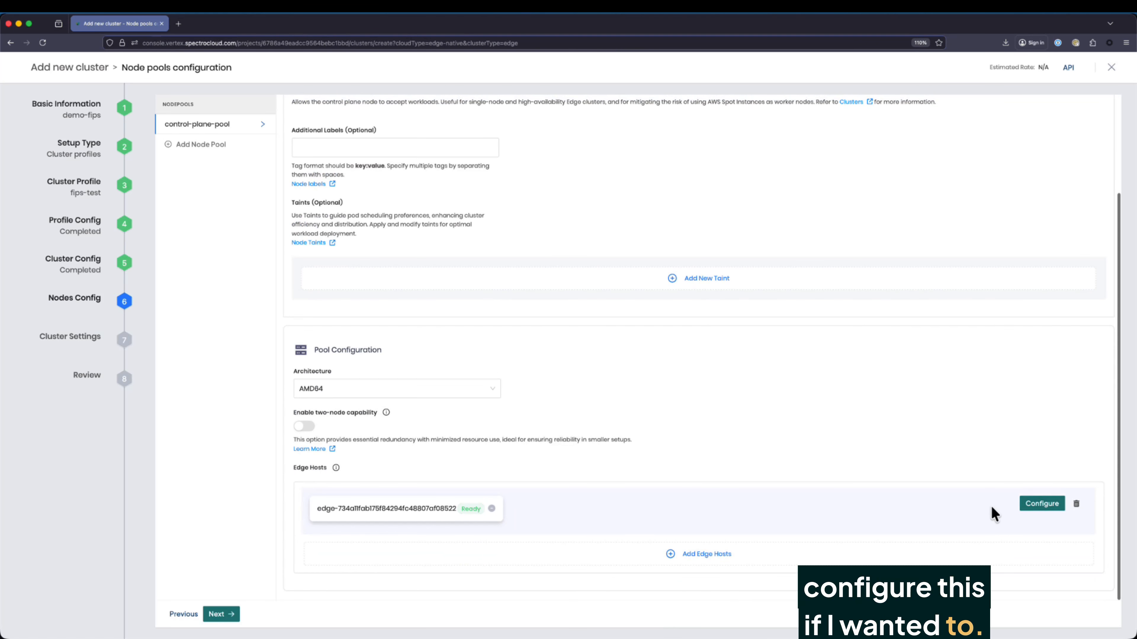
click(226, 614)
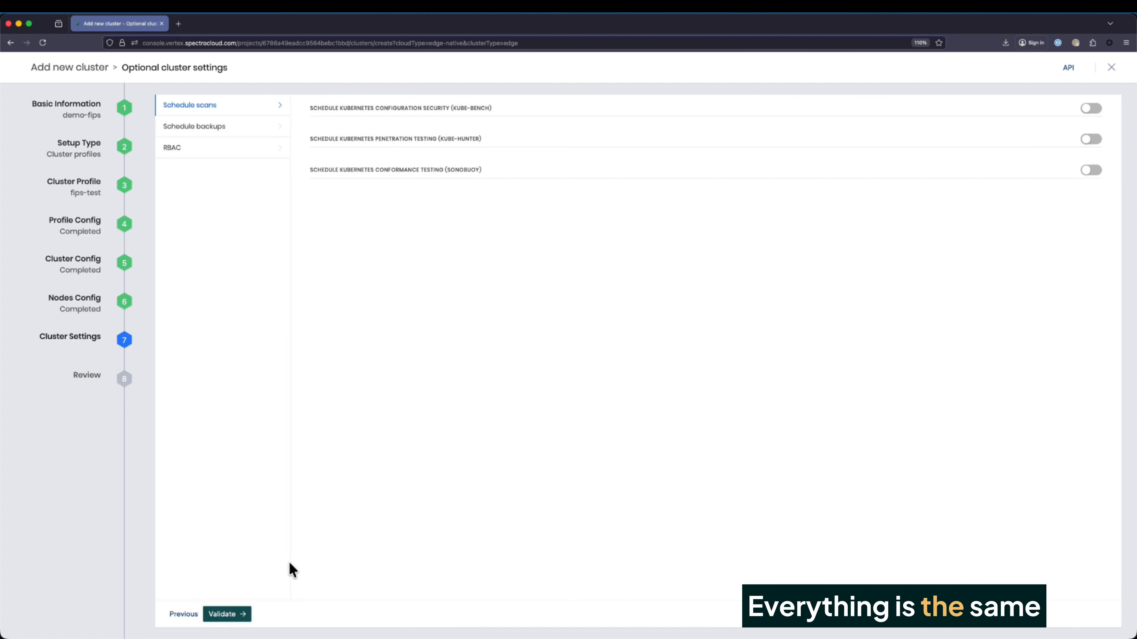
click(238, 616)
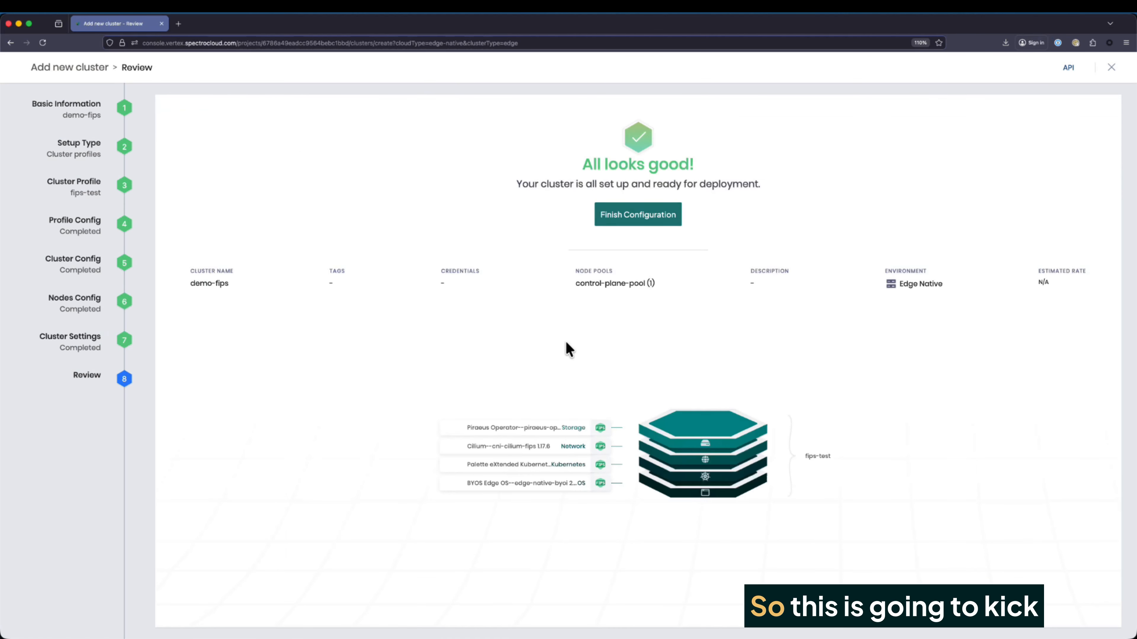
click(620, 222)
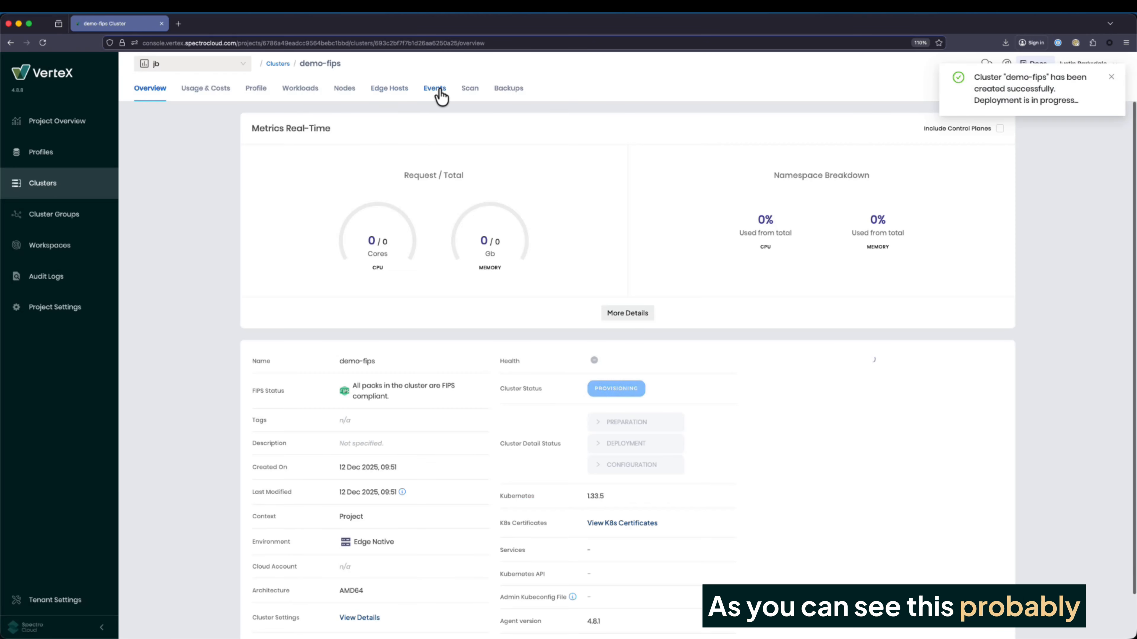
Filter demo-fips events by the edge host, then by the cluster, and return to Overview
click(438, 92)
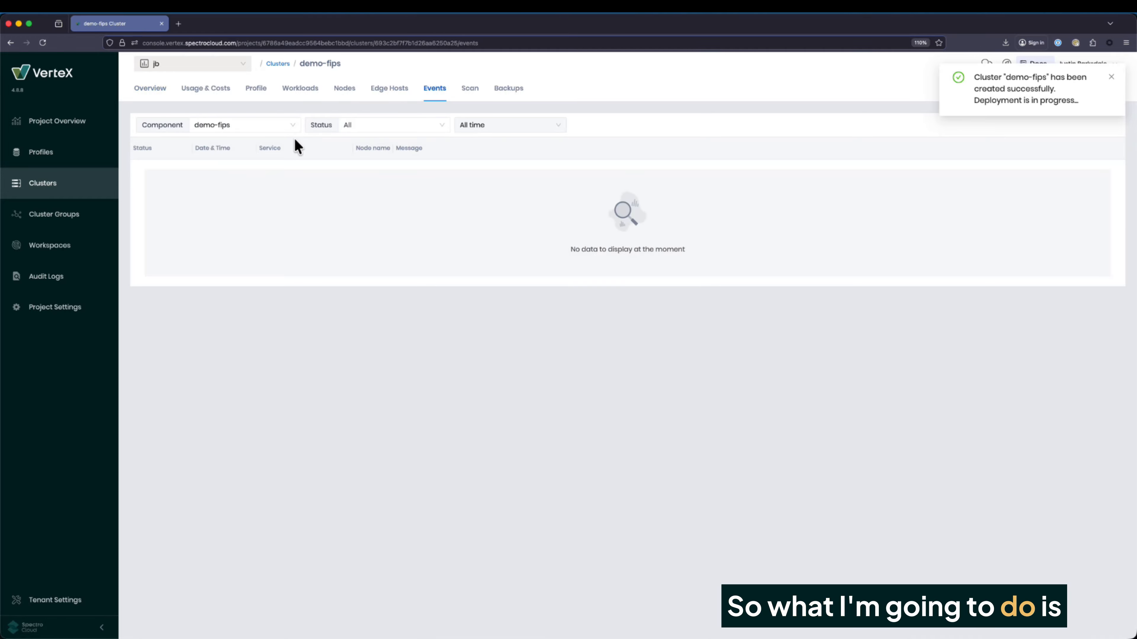
click(264, 126)
click(234, 196)
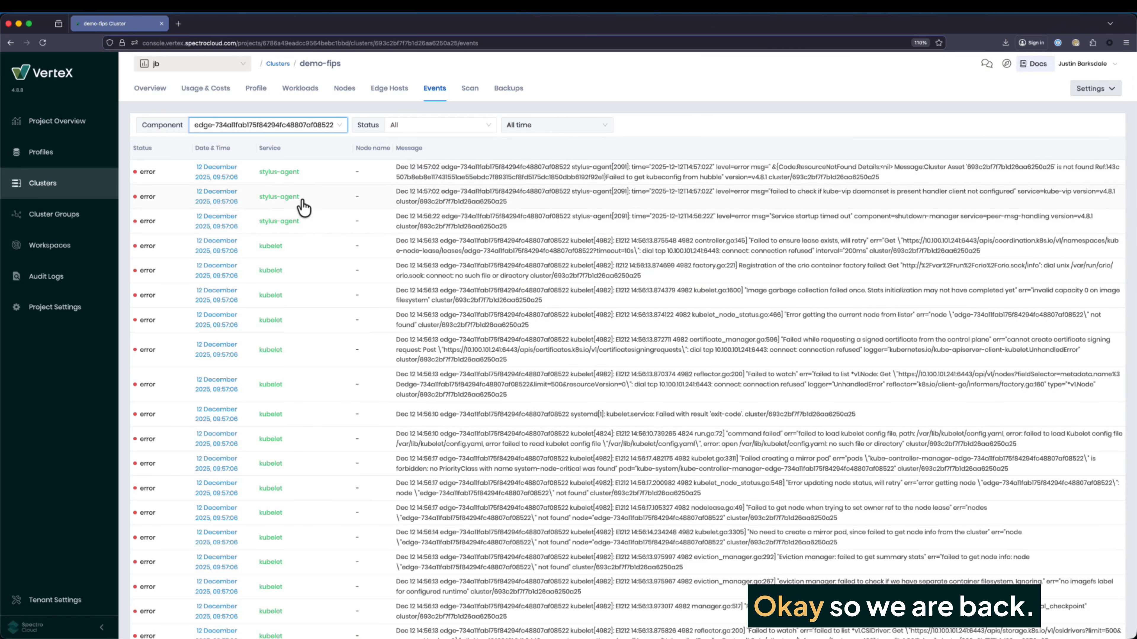
click(287, 125)
click(244, 168)
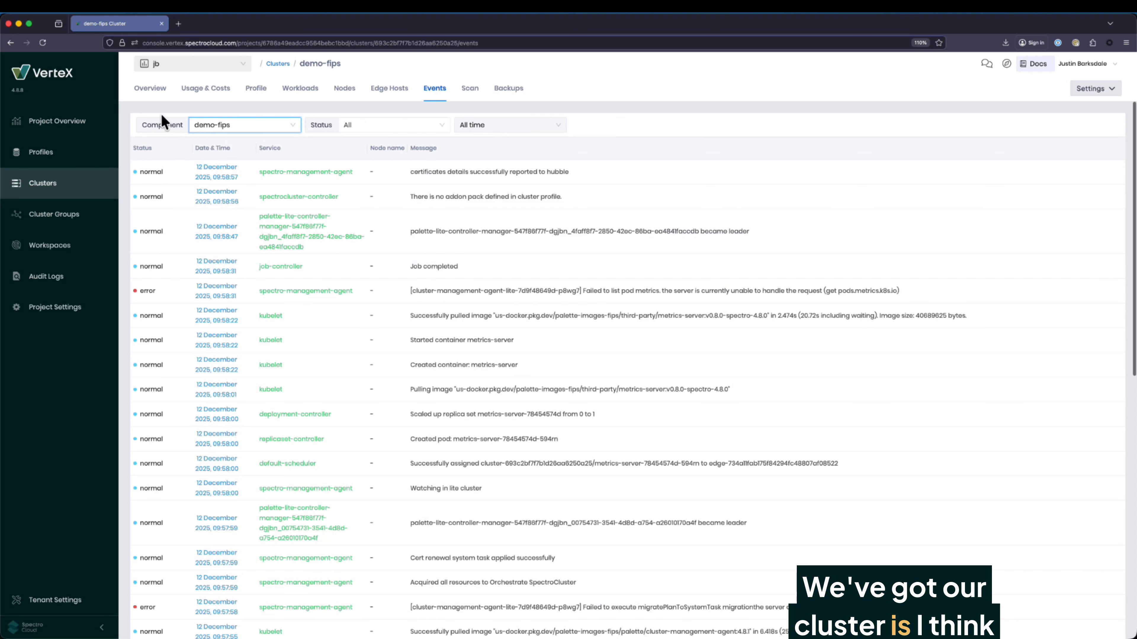
click(150, 96)
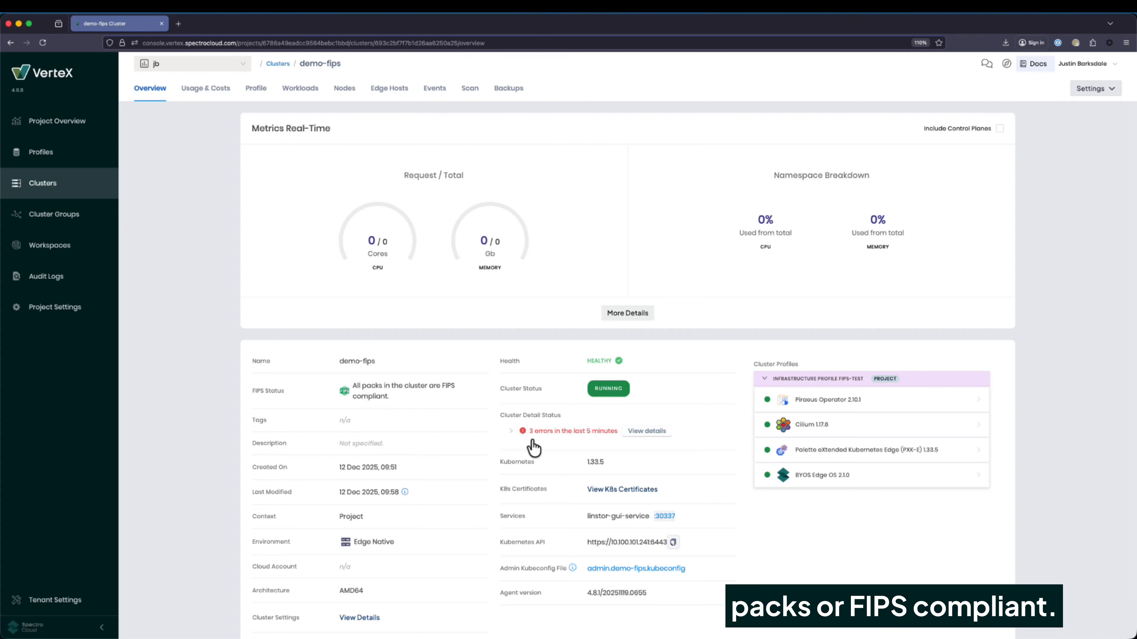
Download admin.demo-fips.kubeconfig from the cluster overview and return to Terminal
scroll(532, 440, down, 2)
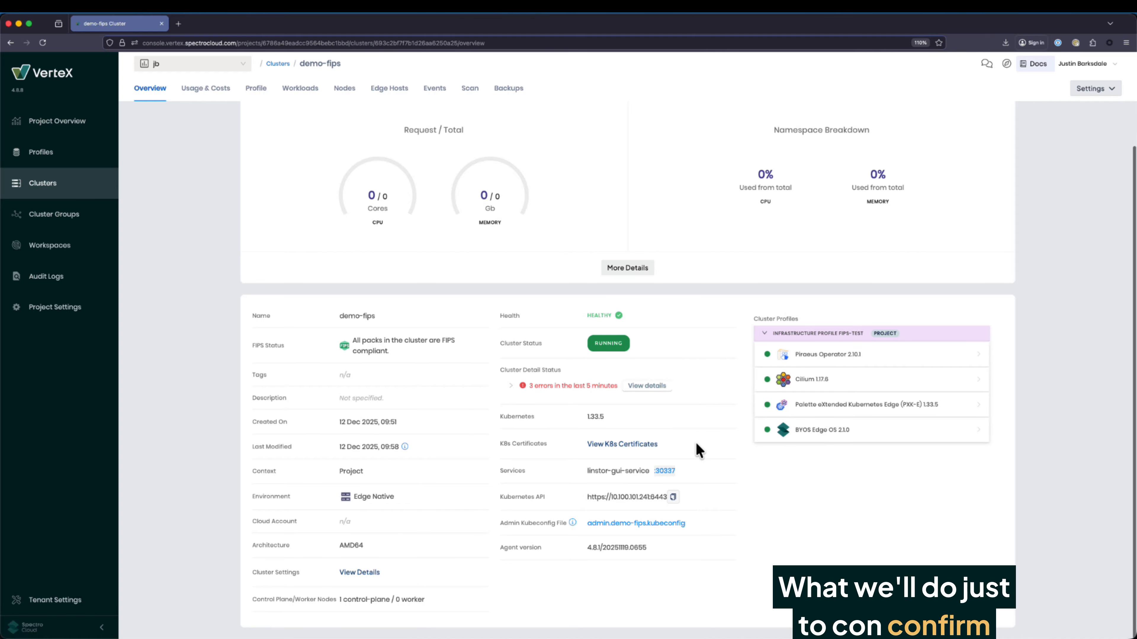
click(643, 524)
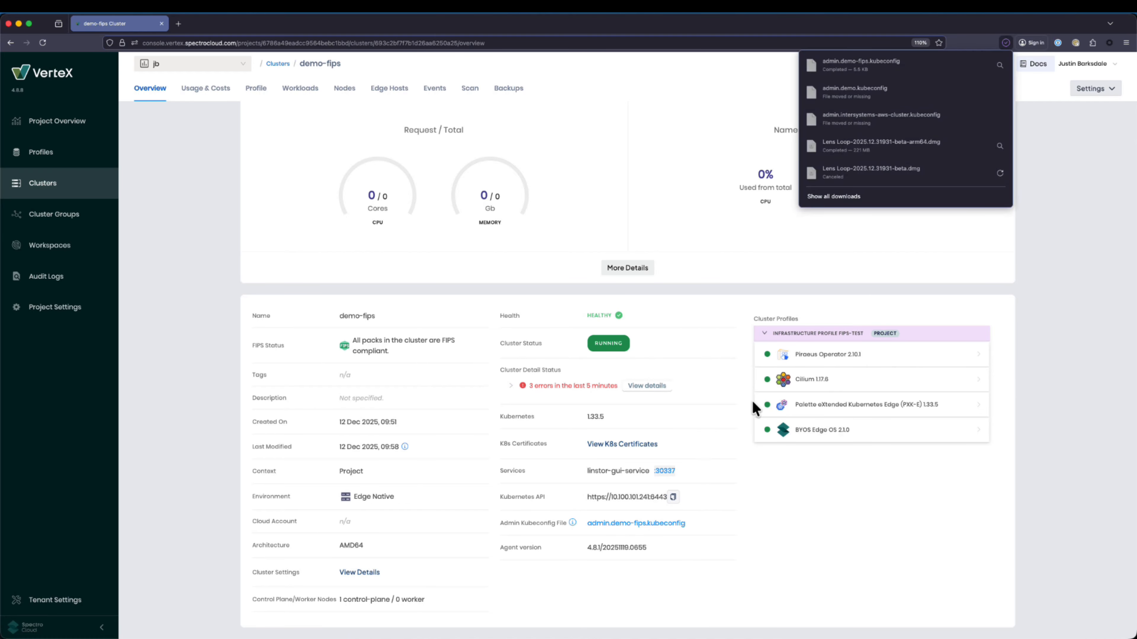
key(super+Tab)
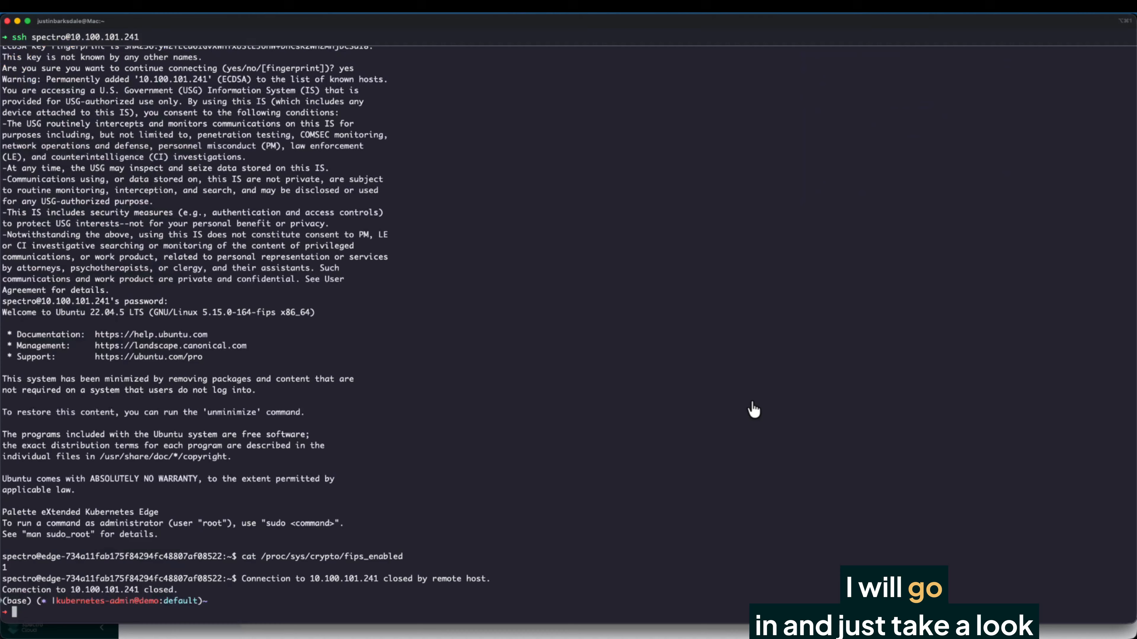
Switch the kube context to demo-fips with klctx and launch k9s
text(klct)
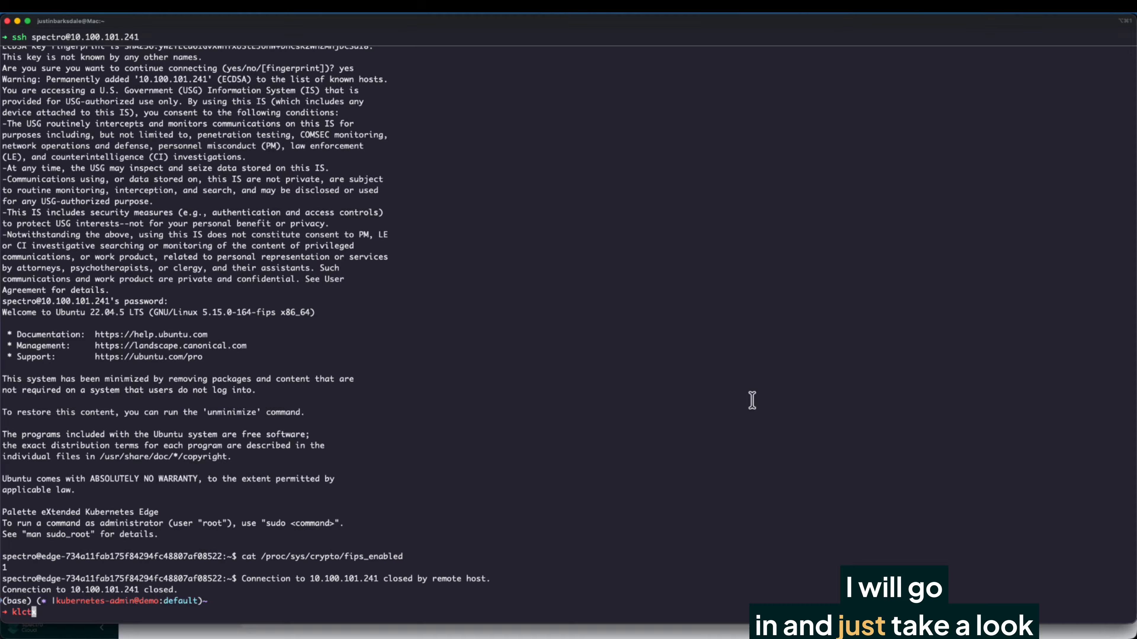
text(x)
key(Return)
key(Return)
text(k9)
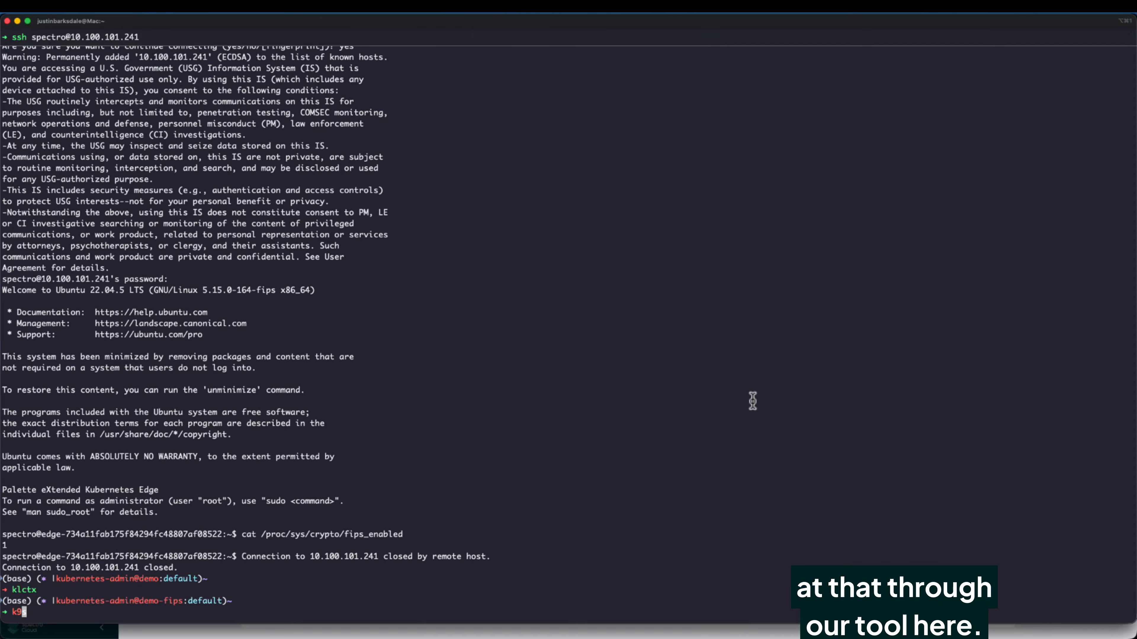
text(s)
key(Return)
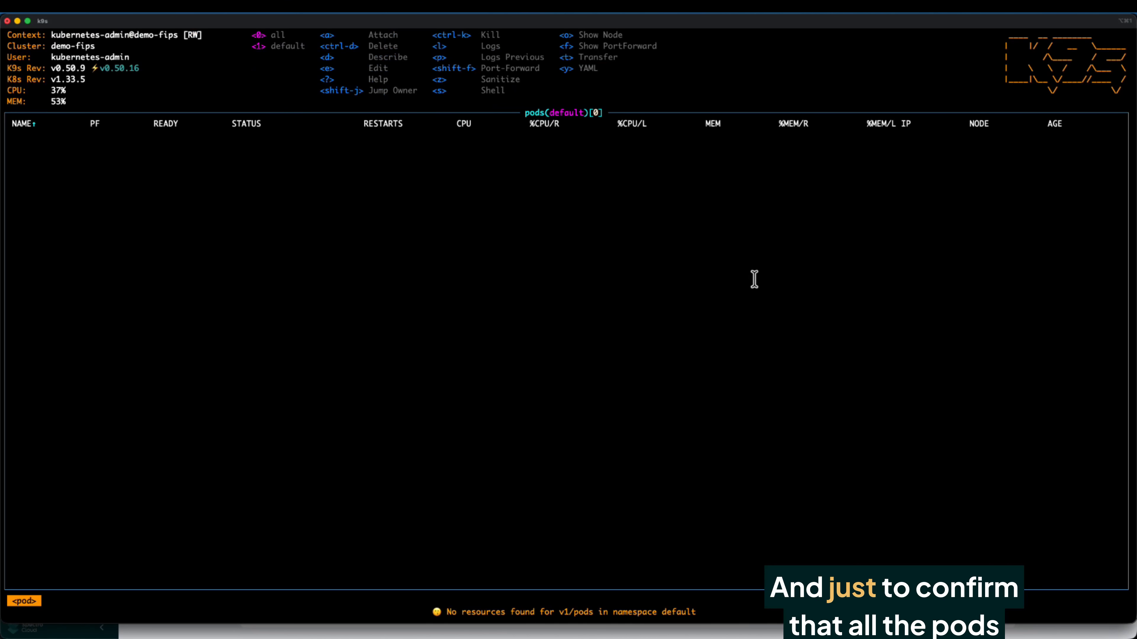
Show demo-fips pods from all namespaces, then open the linstor-gui-service on port 30337
key(0)
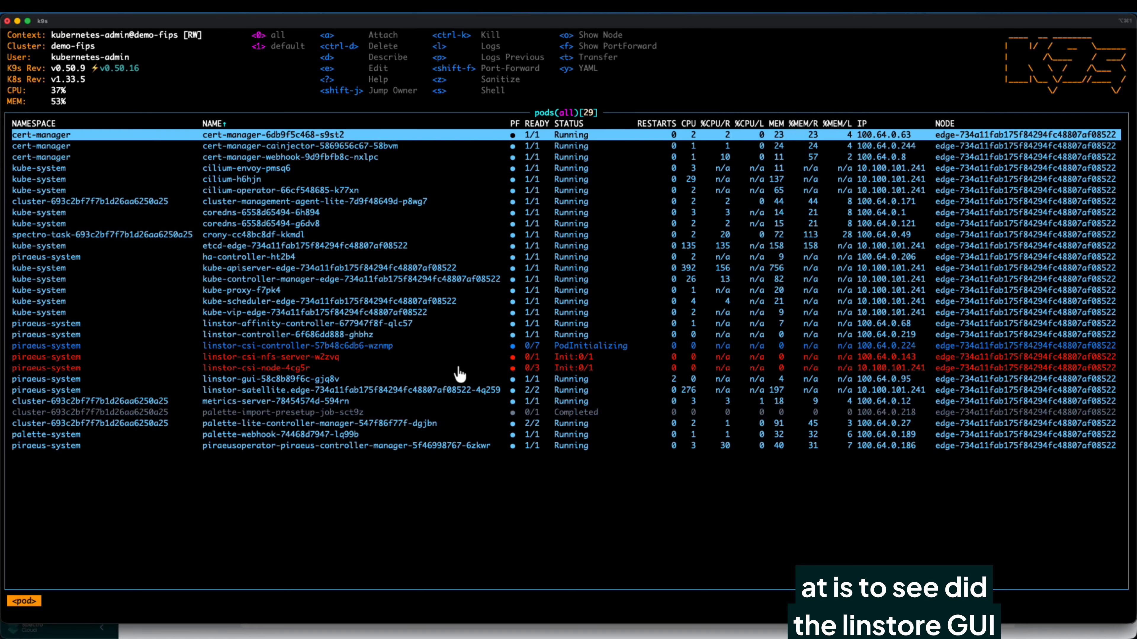
key(super+Tab)
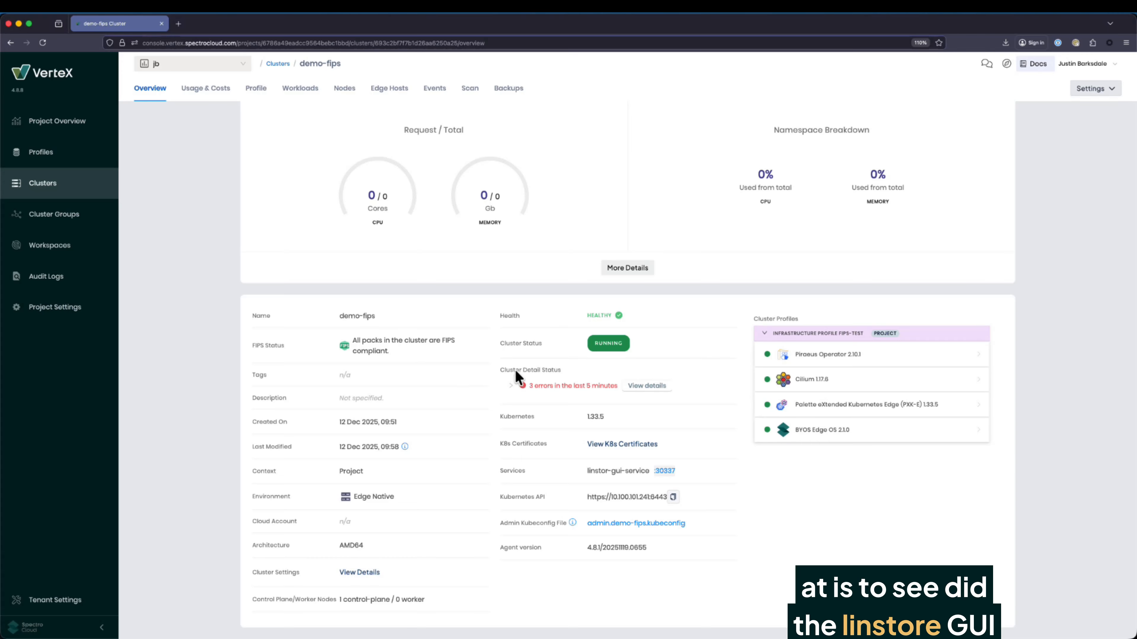
click(665, 471)
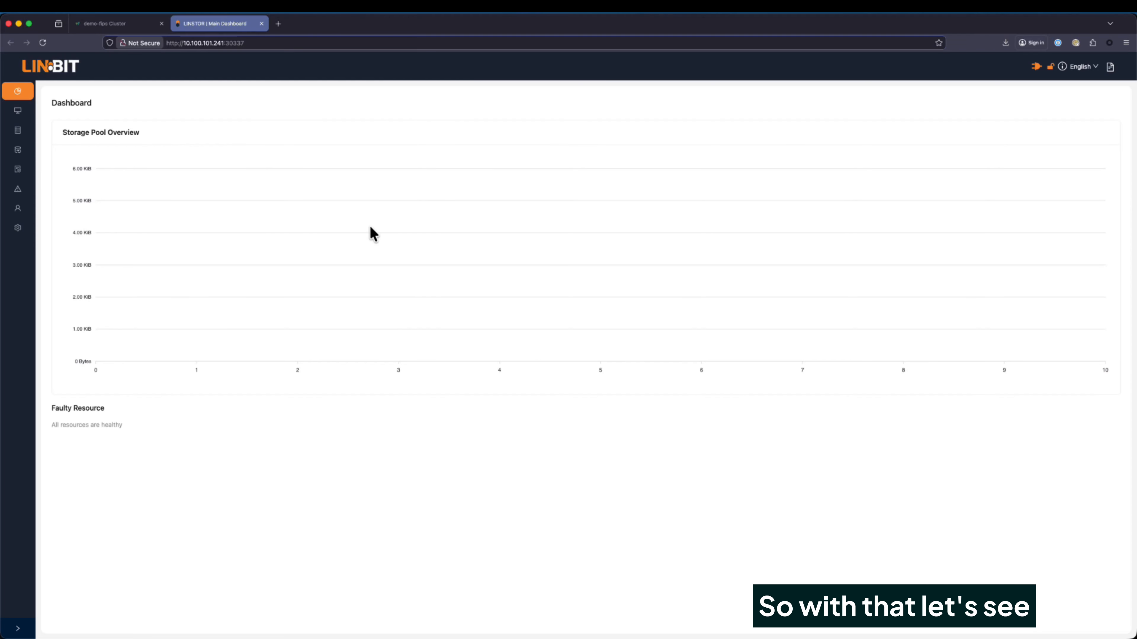
Confirm edge node 10.100.101.241 is ONLINE in LINSTOR's Node List, then return to the demo-fips overview
mouse_move(19, 112)
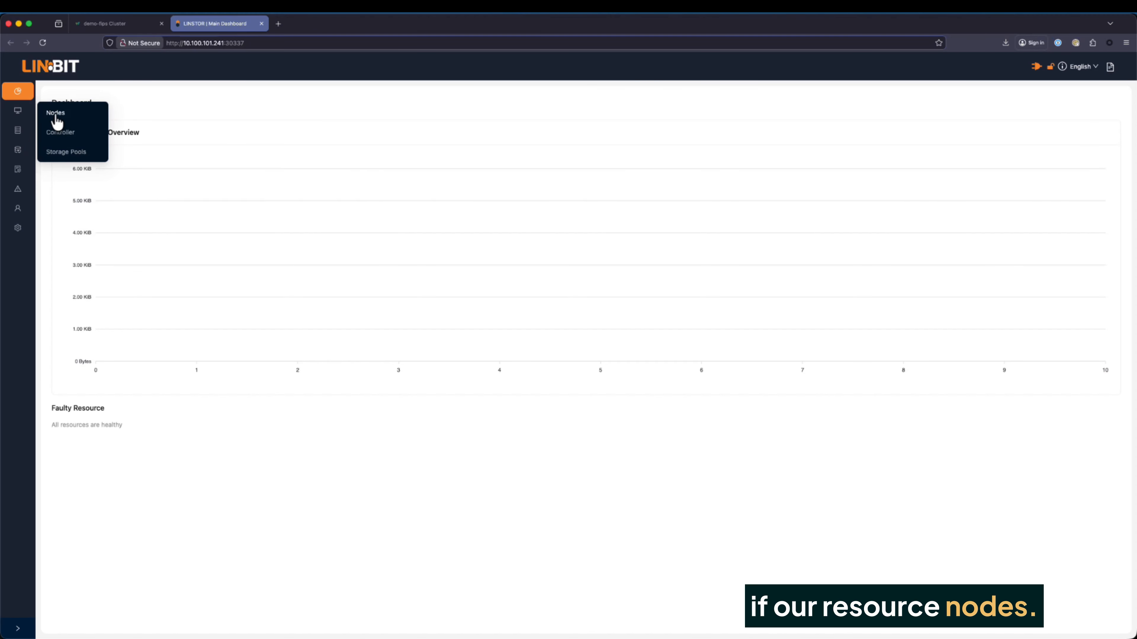
click(56, 117)
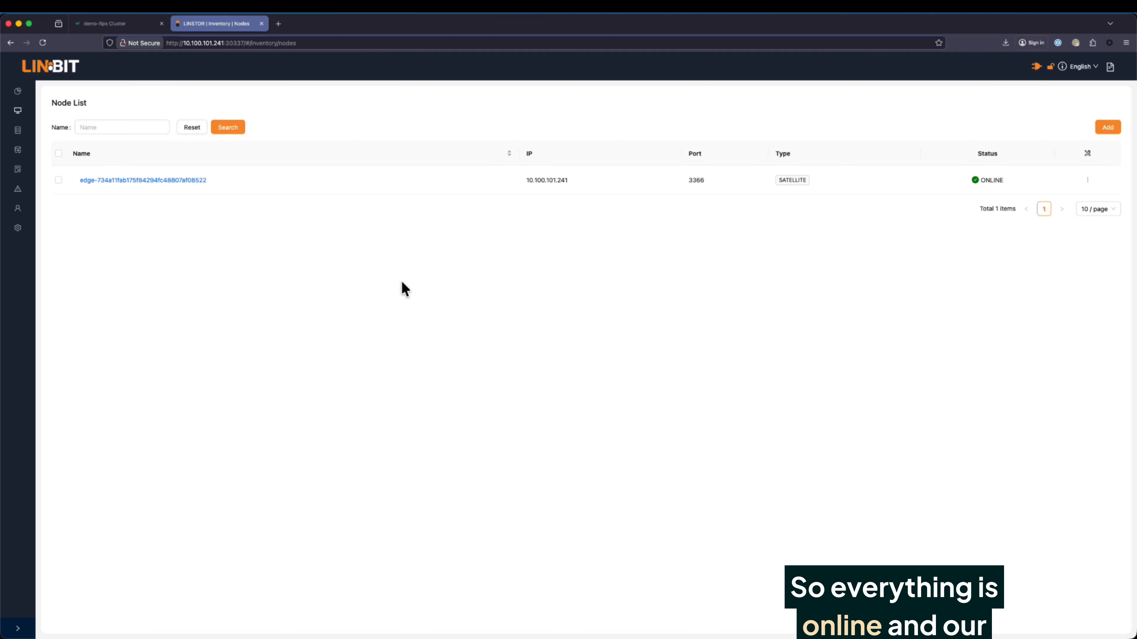
click(118, 28)
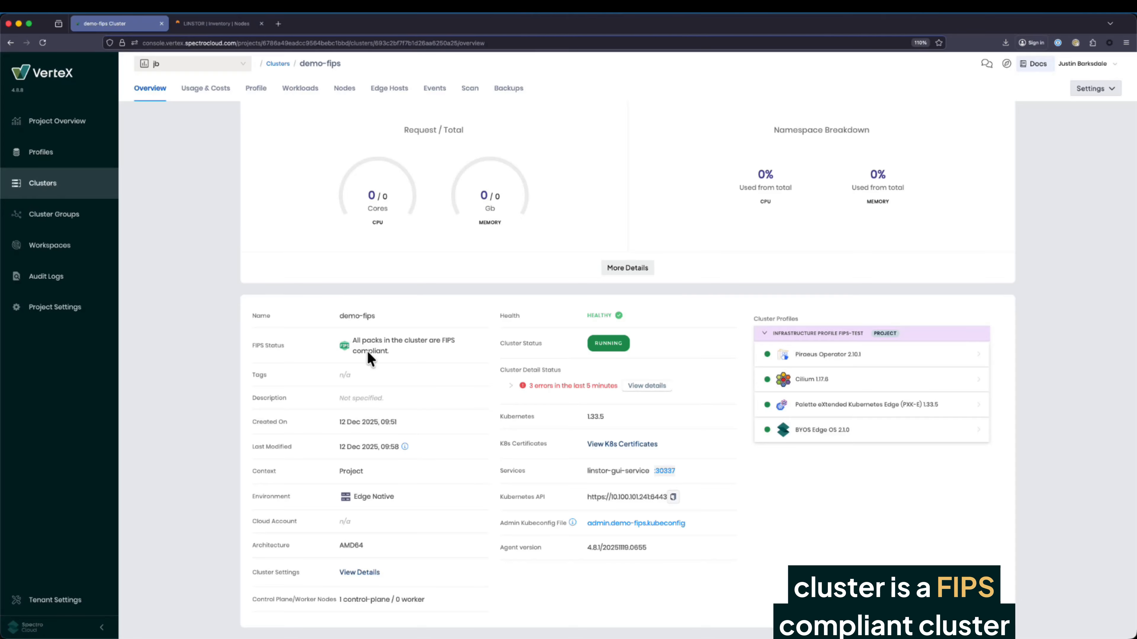